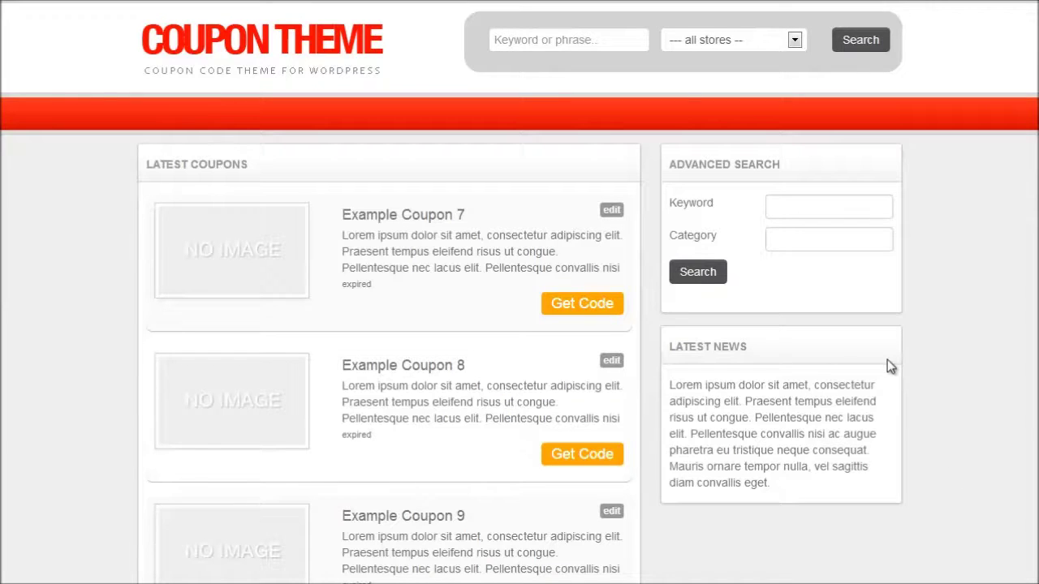
# - Move all nine example coupons in the Coupon Manager to the Trash
pyautogui.scroll(-9, 520, 244)
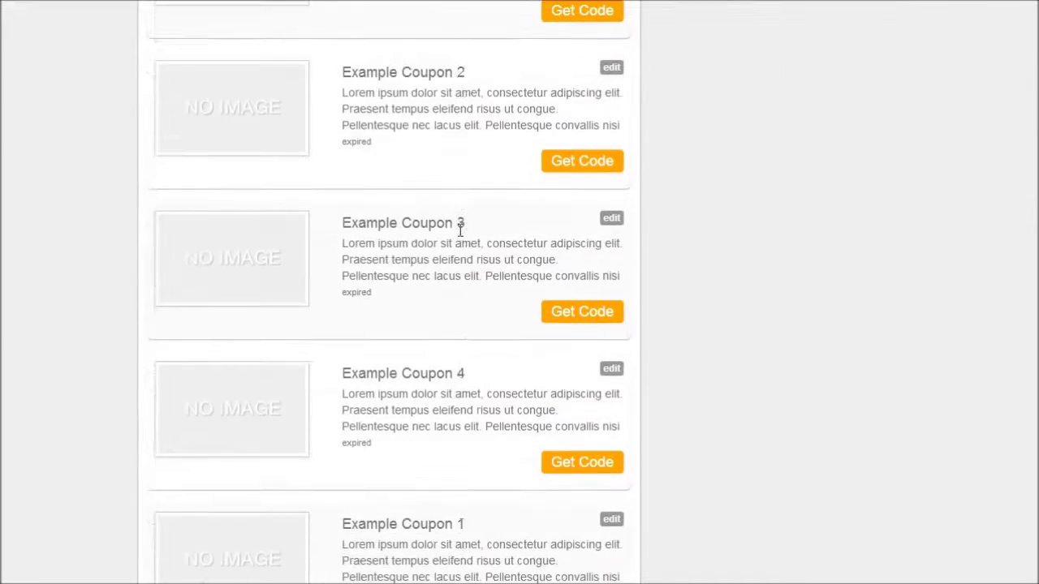
pyautogui.scroll(10, 460, 230)
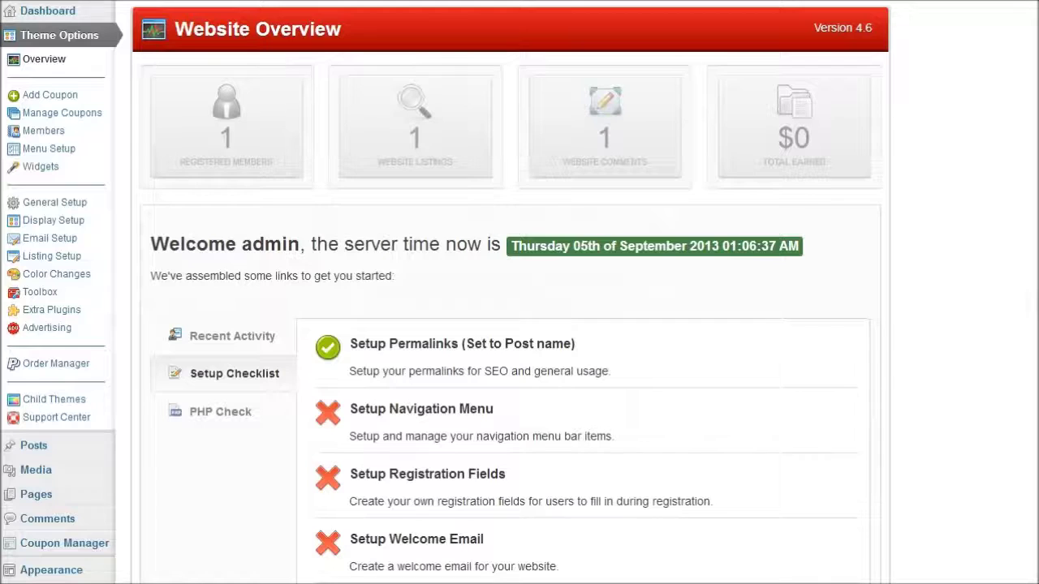
pyautogui.scroll(-2, 243, 251)
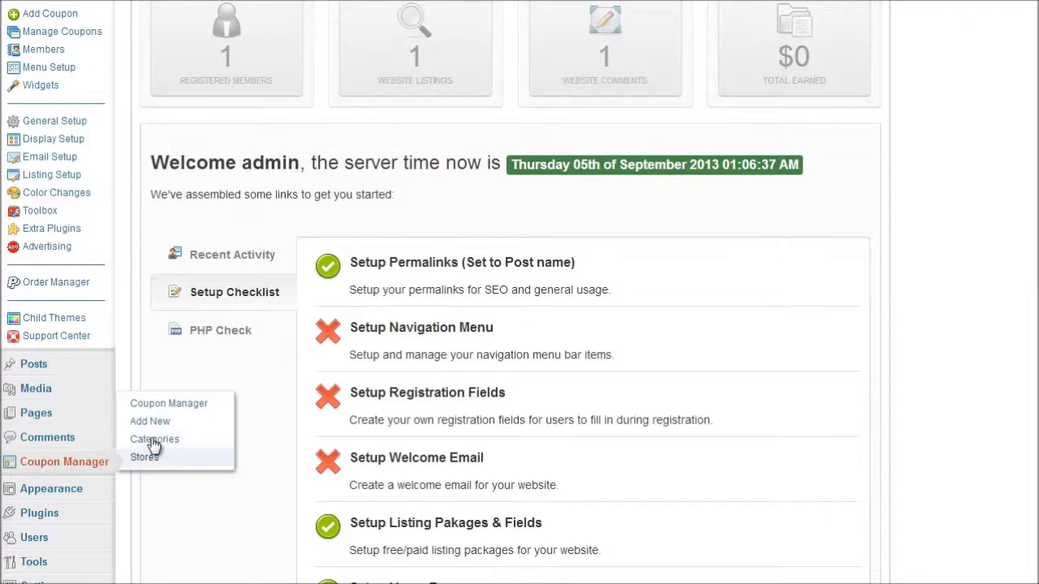
pyautogui.scroll(-1, 98, 397)
pyautogui.click(57, 381)
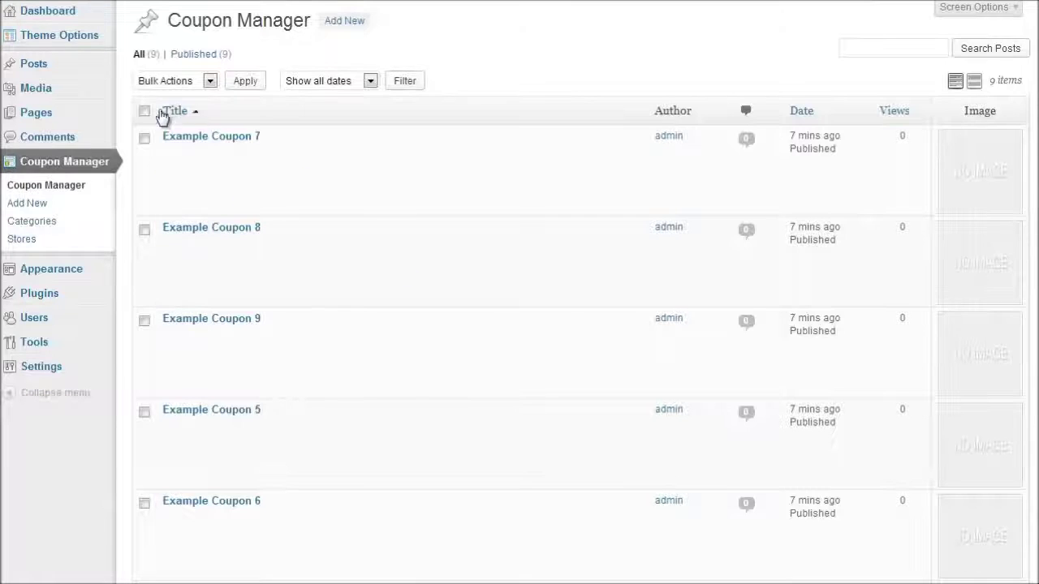
pyautogui.click(144, 112)
pyautogui.click(159, 84)
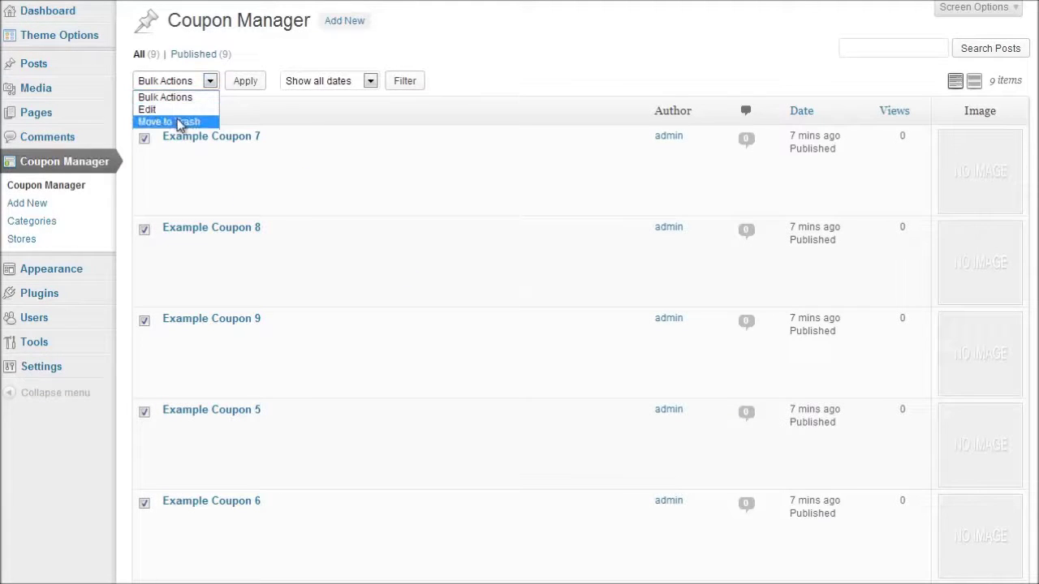
pyautogui.click(174, 121)
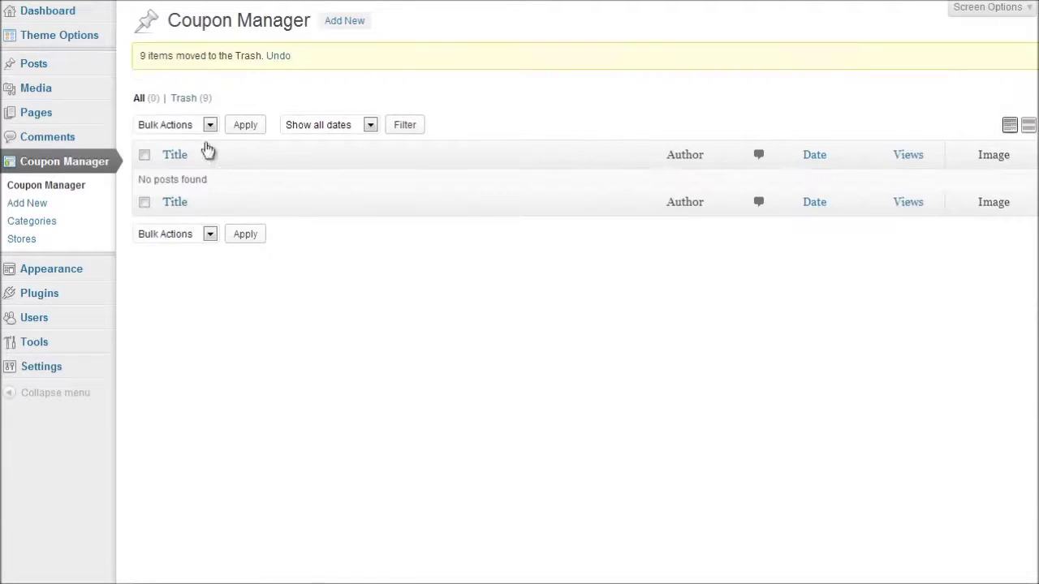
# - Empty the Trash to permanently delete the coupons, then reload the site
pyautogui.click(181, 98)
pyautogui.scroll(-5, 251, 230)
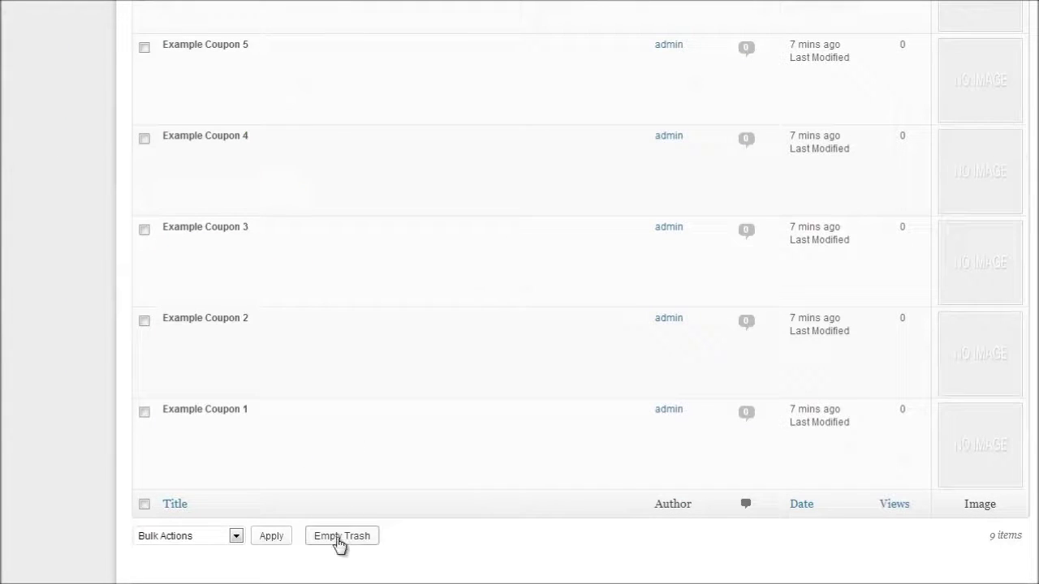
pyautogui.click(336, 538)
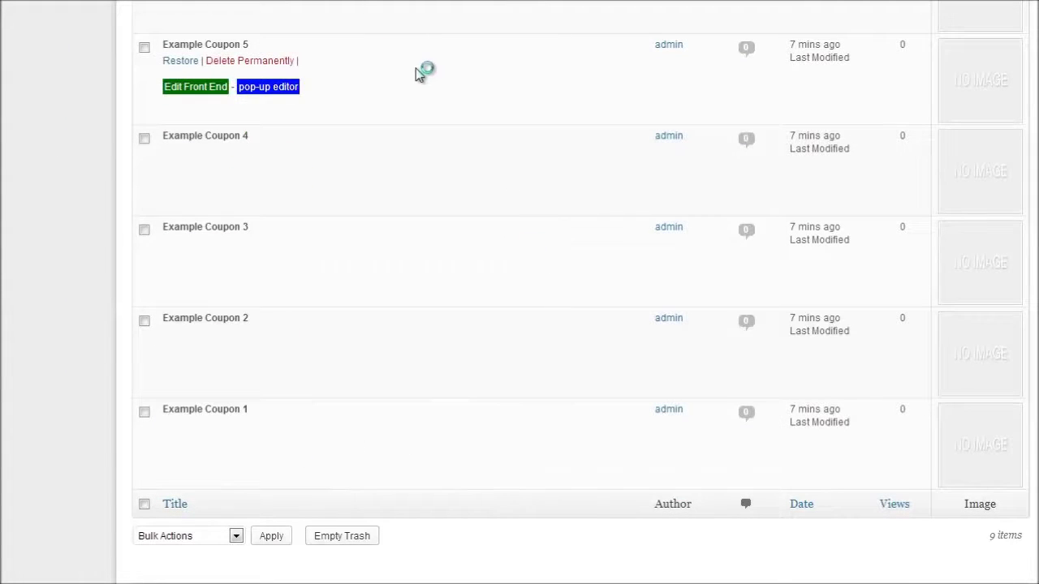
pyautogui.scroll(1, 418, 73)
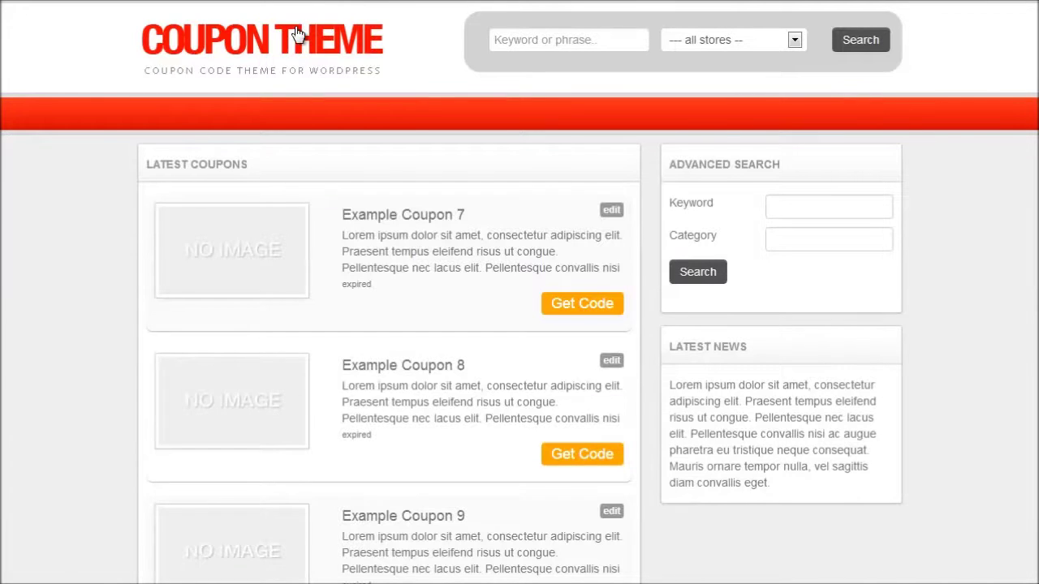
pyautogui.click(296, 33)
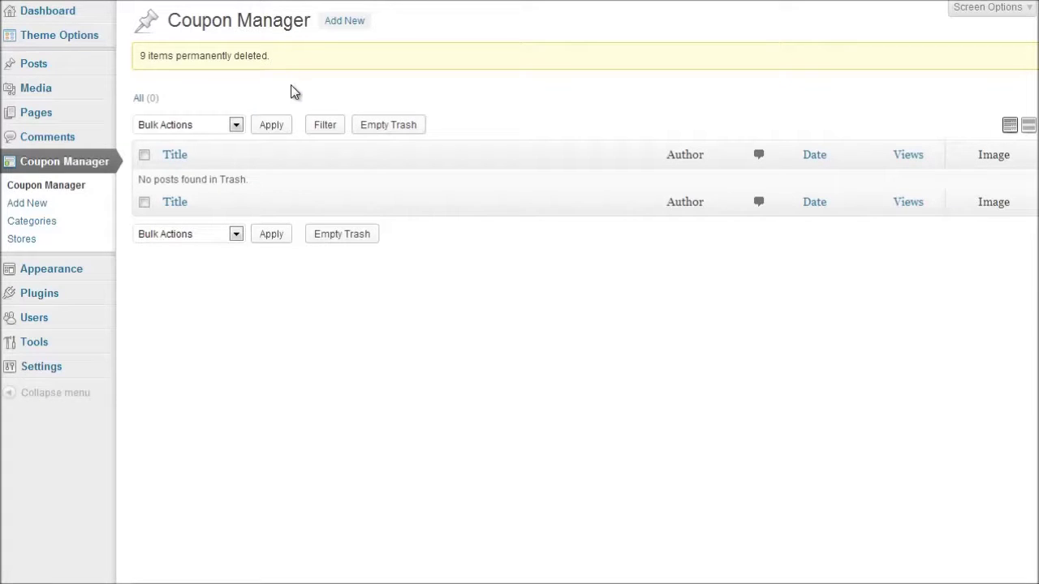
# - Install the Icodes Import Plugin 1.4 from Extra Plugins > Import Tools and activate it
pyautogui.click(70, 37)
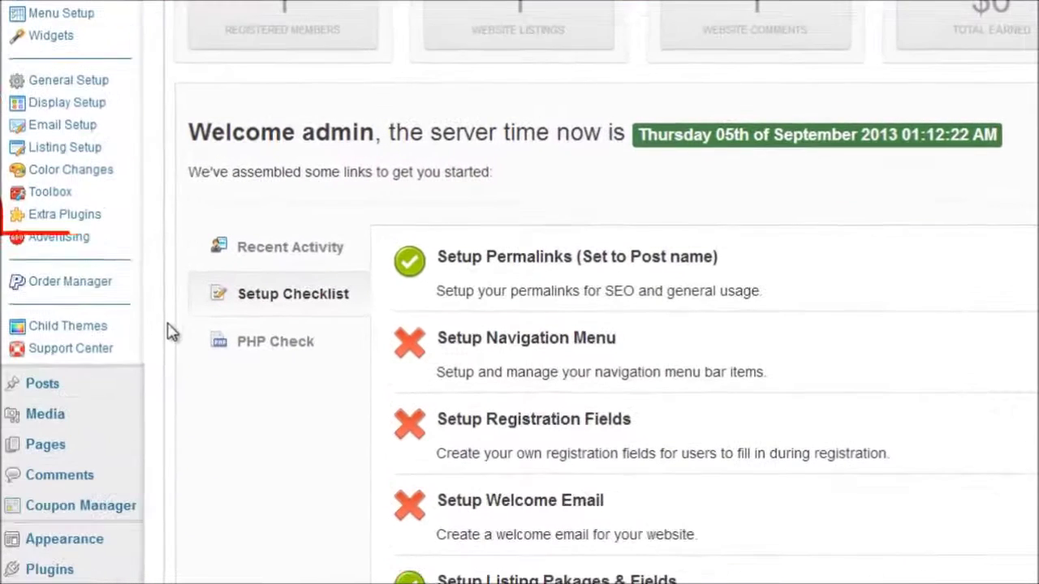
pyautogui.click(50, 217)
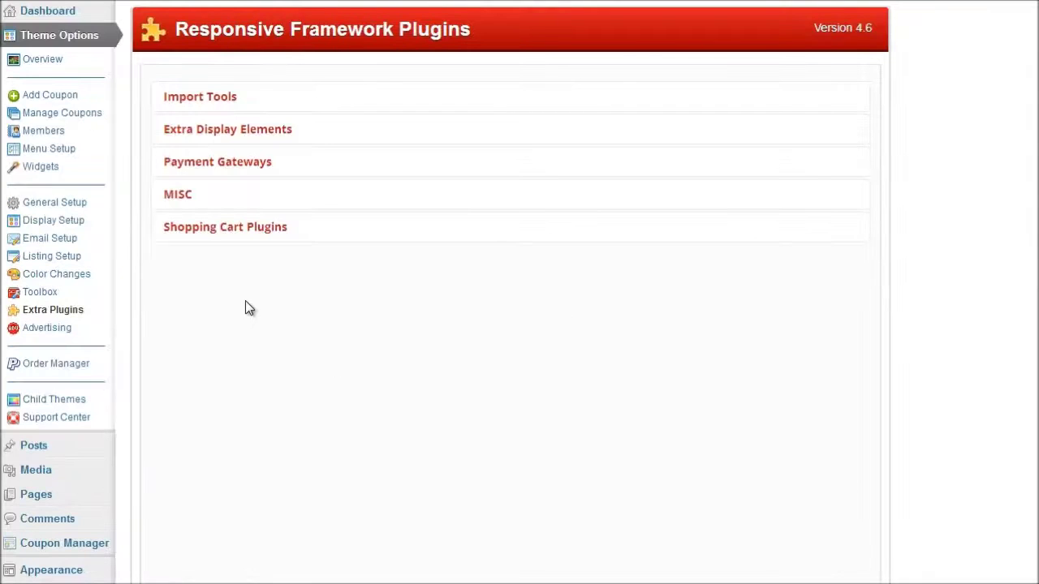
pyautogui.click(199, 96)
pyautogui.scroll(-2, 303, 235)
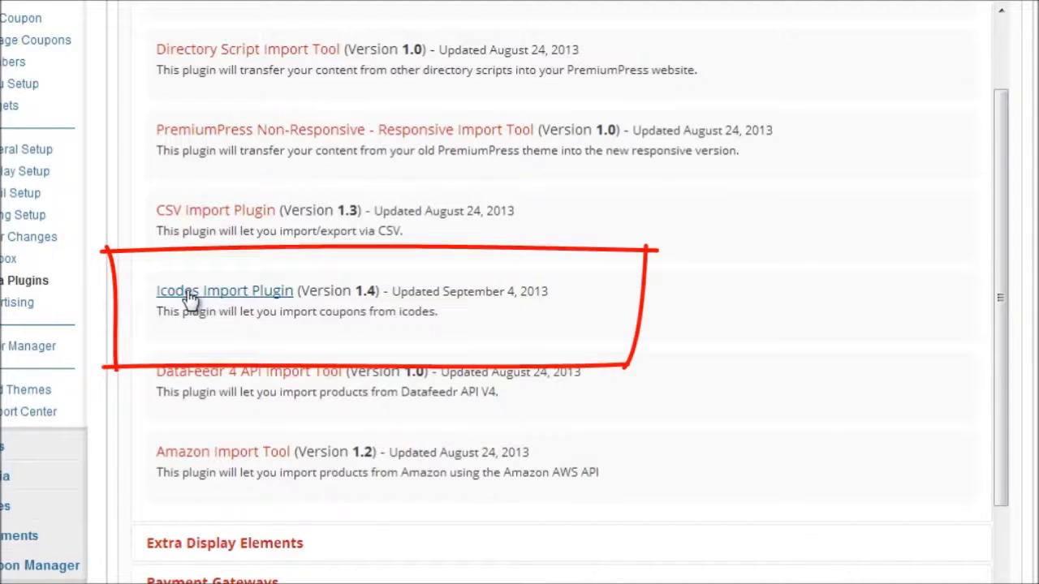
pyautogui.click(291, 294)
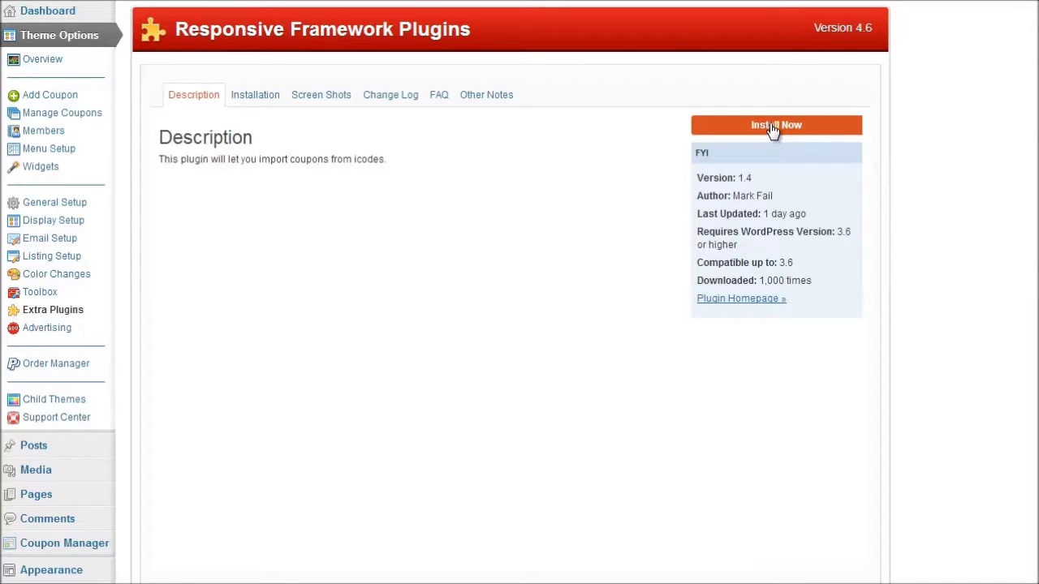
pyautogui.click(772, 128)
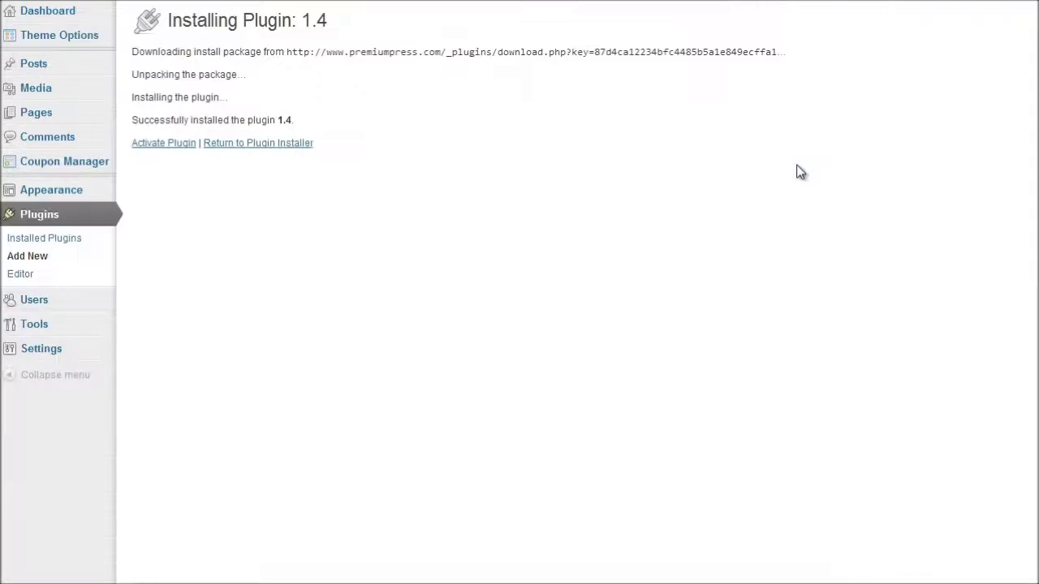
pyautogui.click(165, 144)
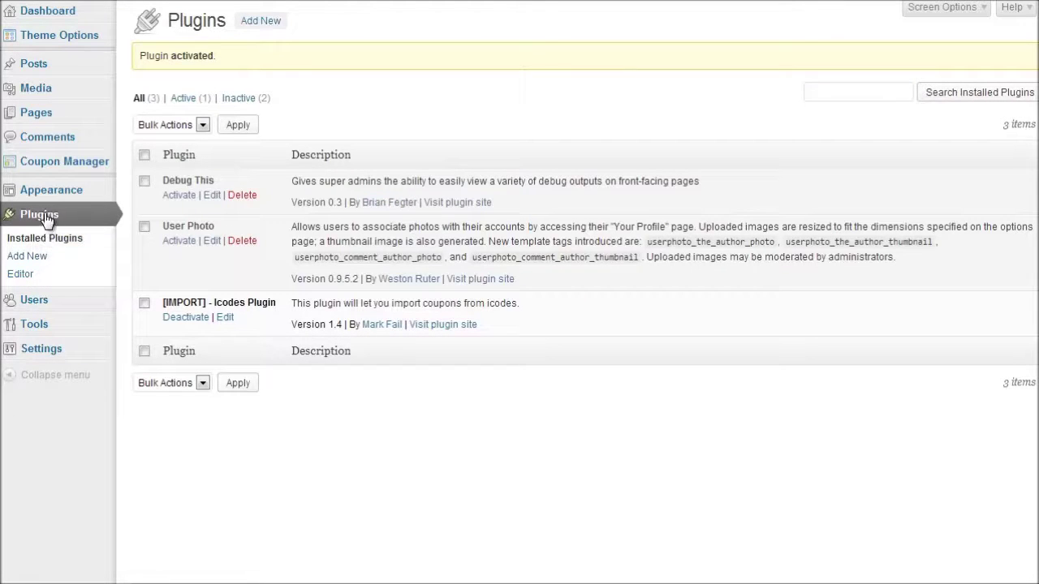
pyautogui.click(58, 44)
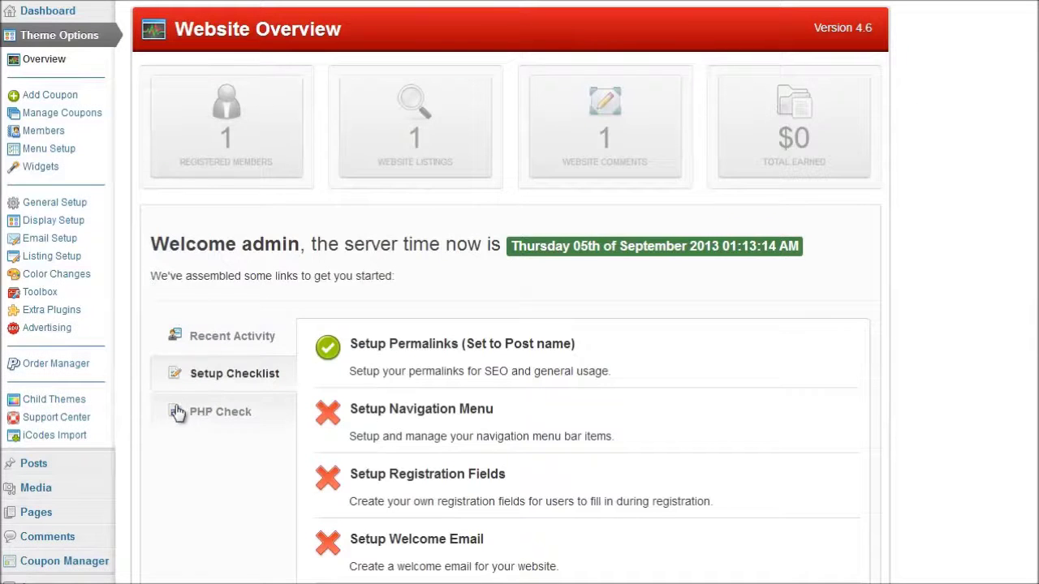
# - Open the iCodes Import Tool settings from the Theme Options menu
pyautogui.scroll(-2, 168, 410)
pyautogui.scroll(-1, 123, 381)
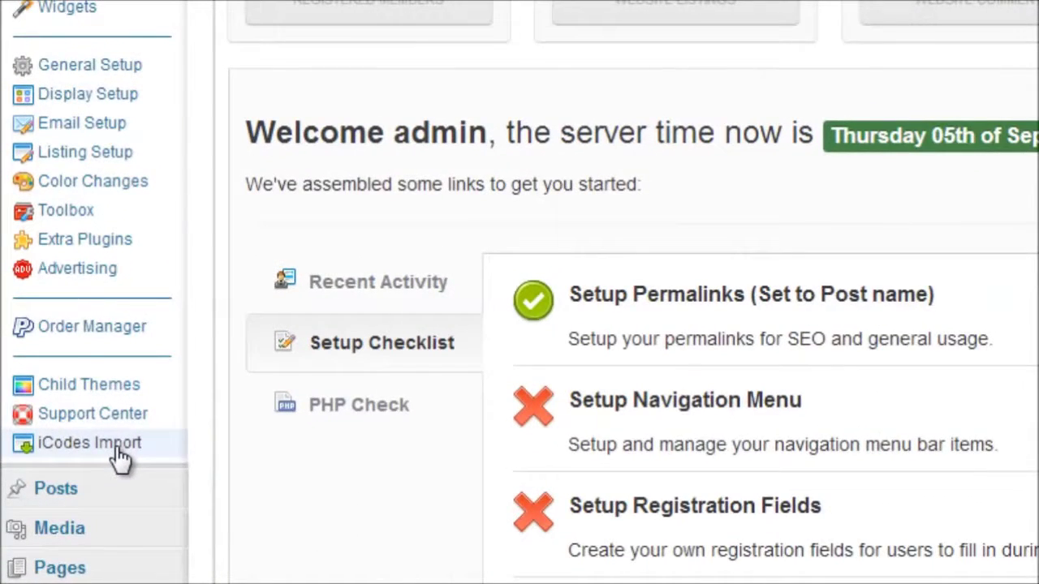
pyautogui.click(117, 448)
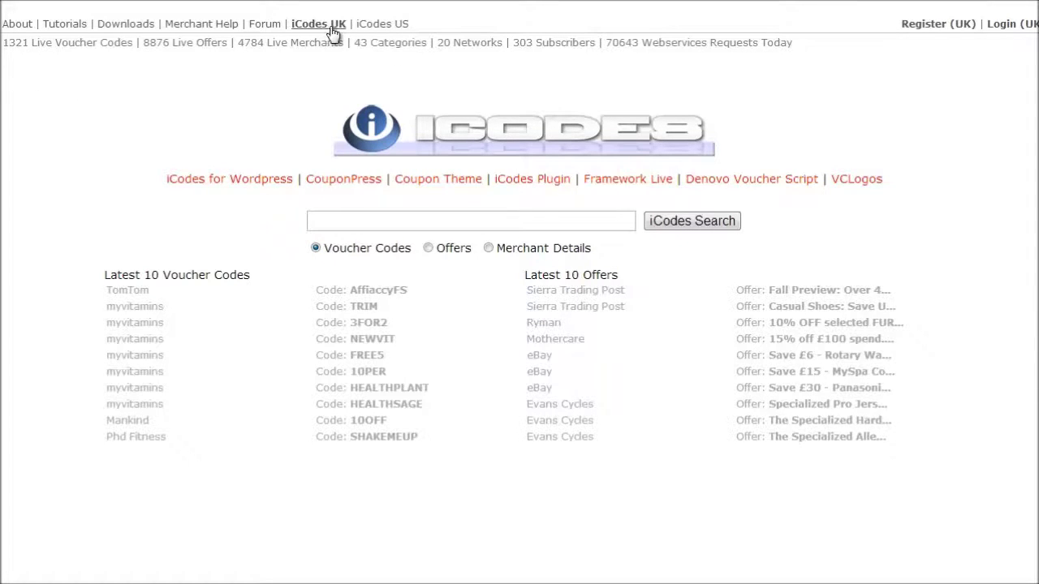
pyautogui.click(386, 26)
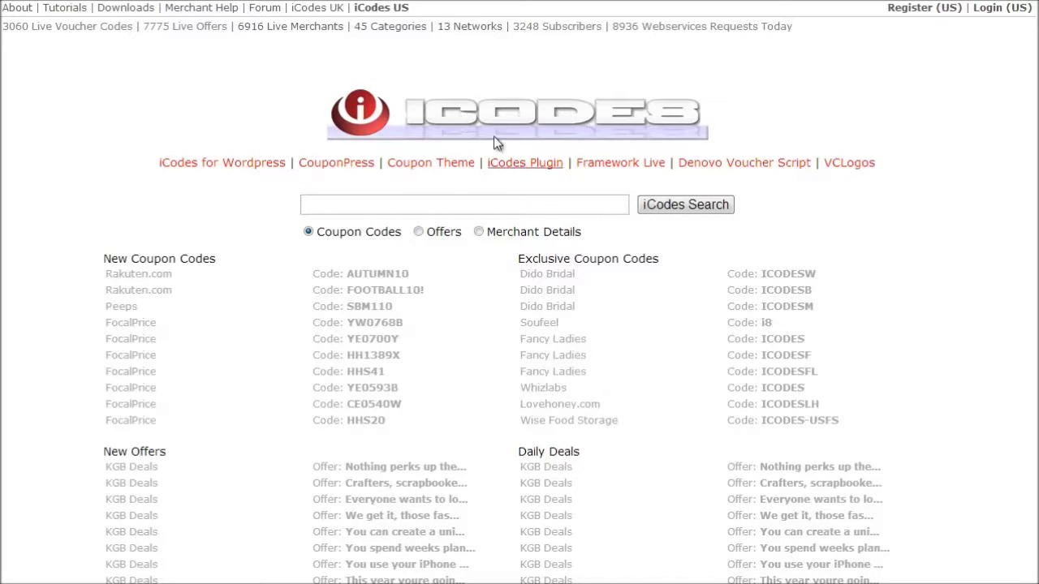
pyautogui.click(305, 26)
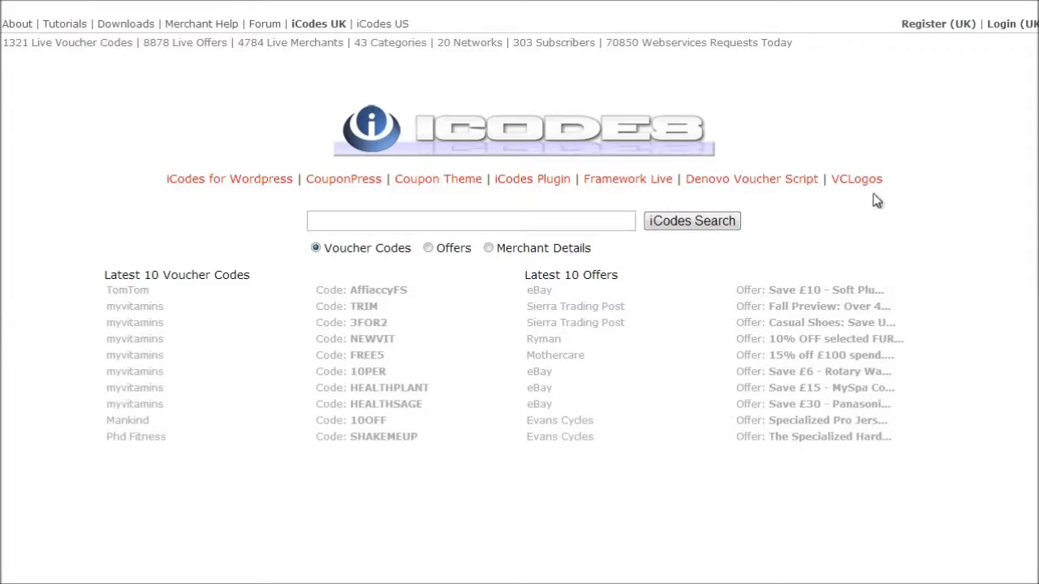
pyautogui.click(949, 31)
pyautogui.scroll(-2, 623, 360)
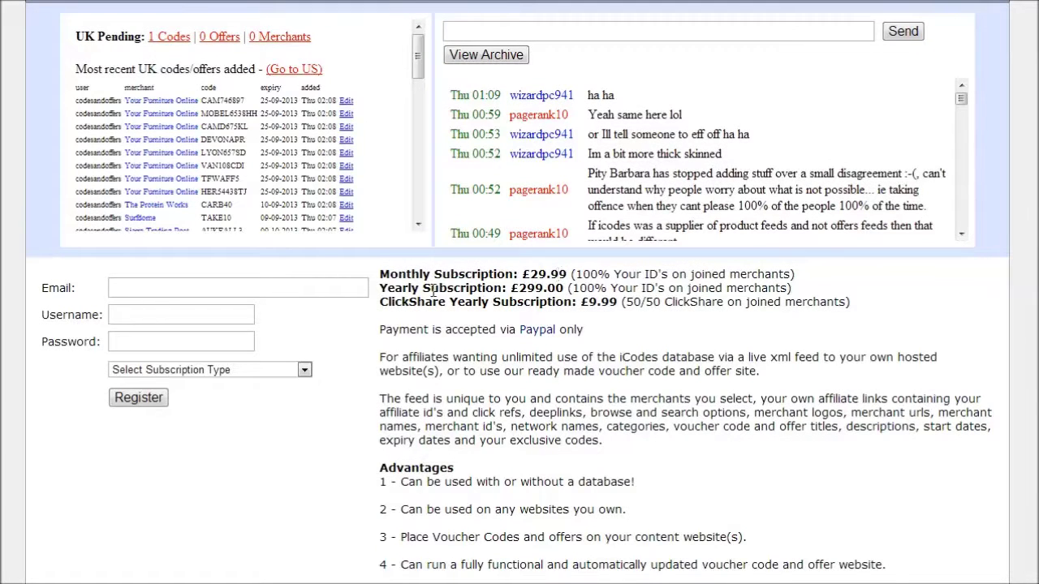
pyautogui.scroll(-2, 503, 312)
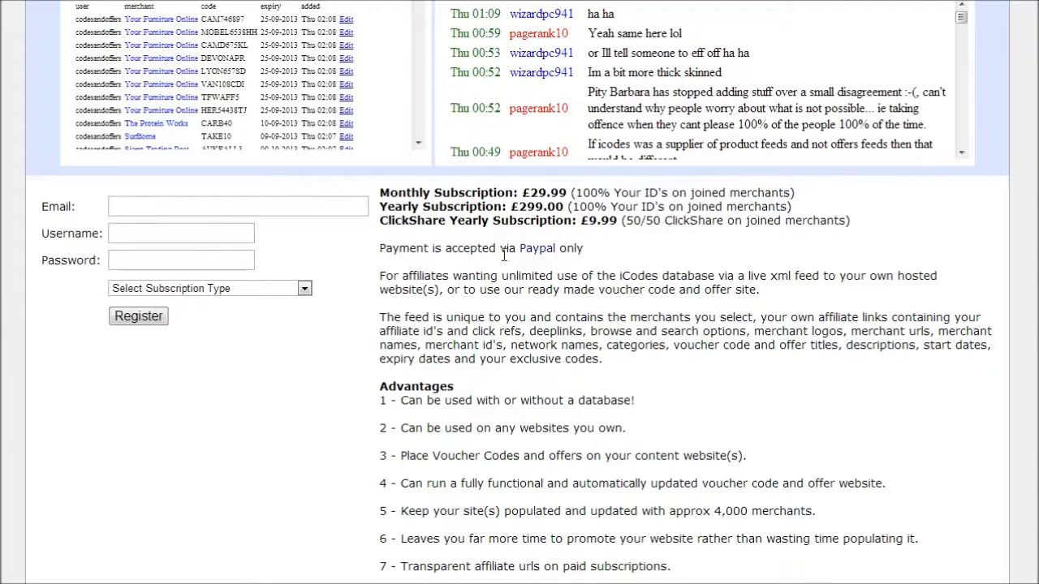
pyautogui.scroll(2, 504, 256)
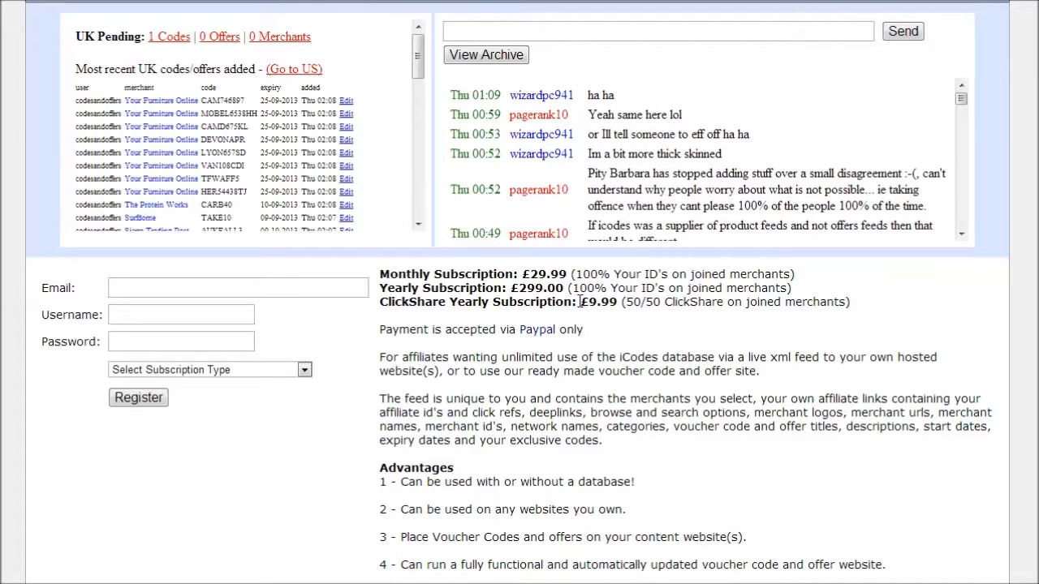
pyautogui.scroll(2, 637, 332)
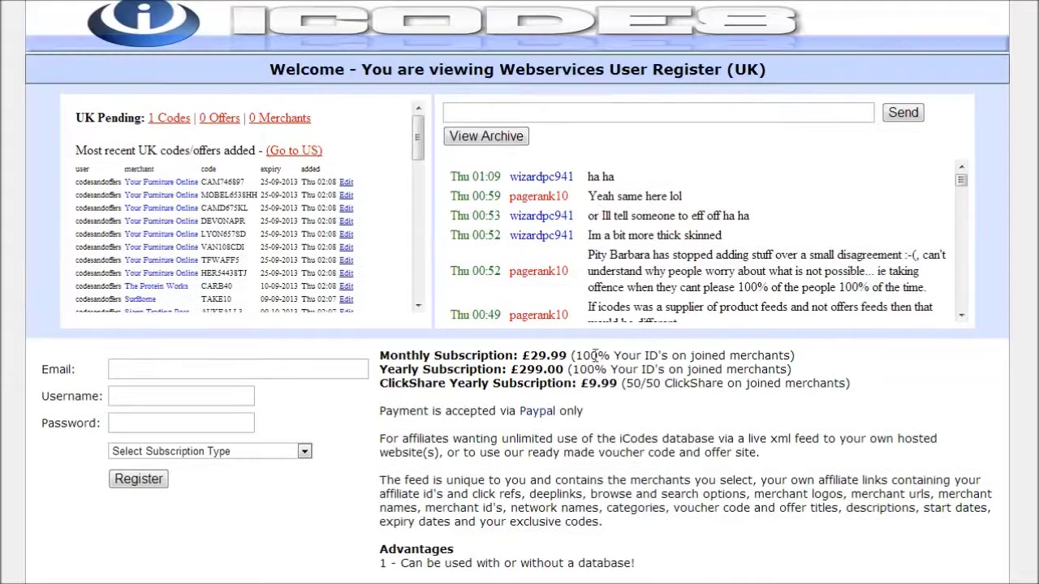
pyautogui.scroll(-2, 595, 356)
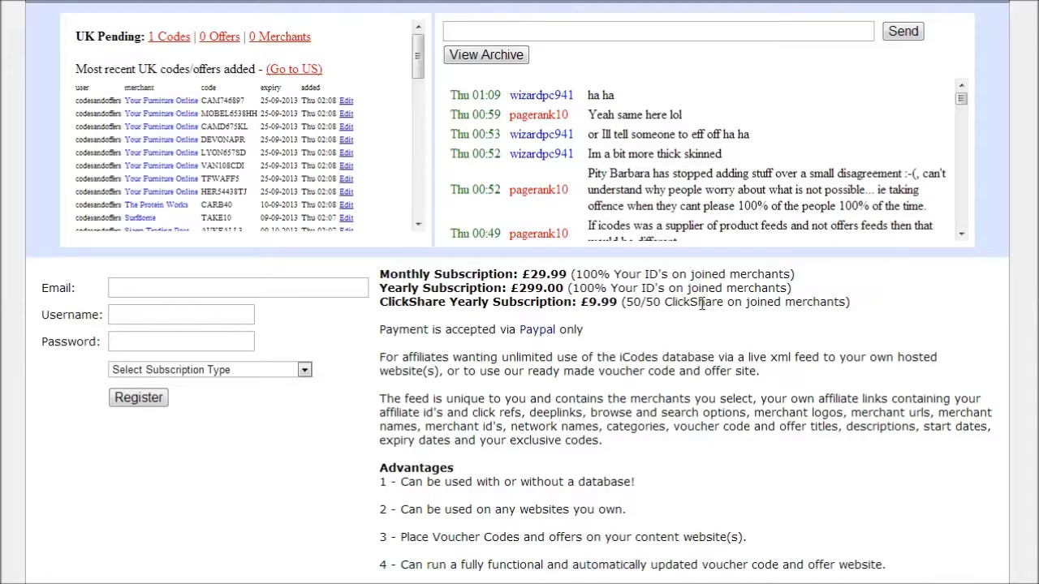
pyautogui.scroll(2, 582, 408)
pyautogui.scroll(-2, 581, 408)
pyautogui.scroll(1, 492, 342)
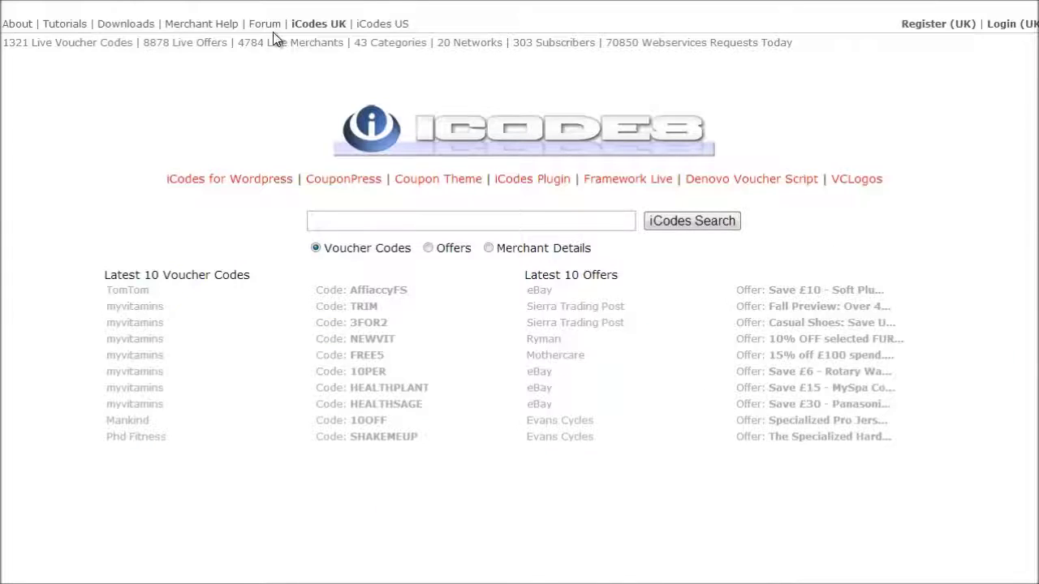
# - Go to the iCodes UK webservices login page and log into the account
pyautogui.click(316, 26)
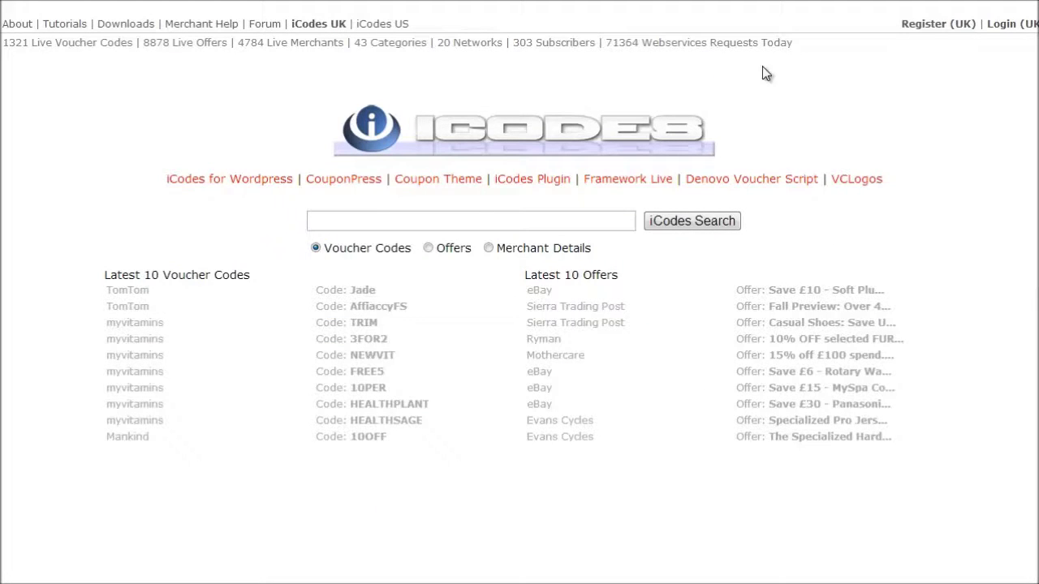
pyautogui.click(1009, 27)
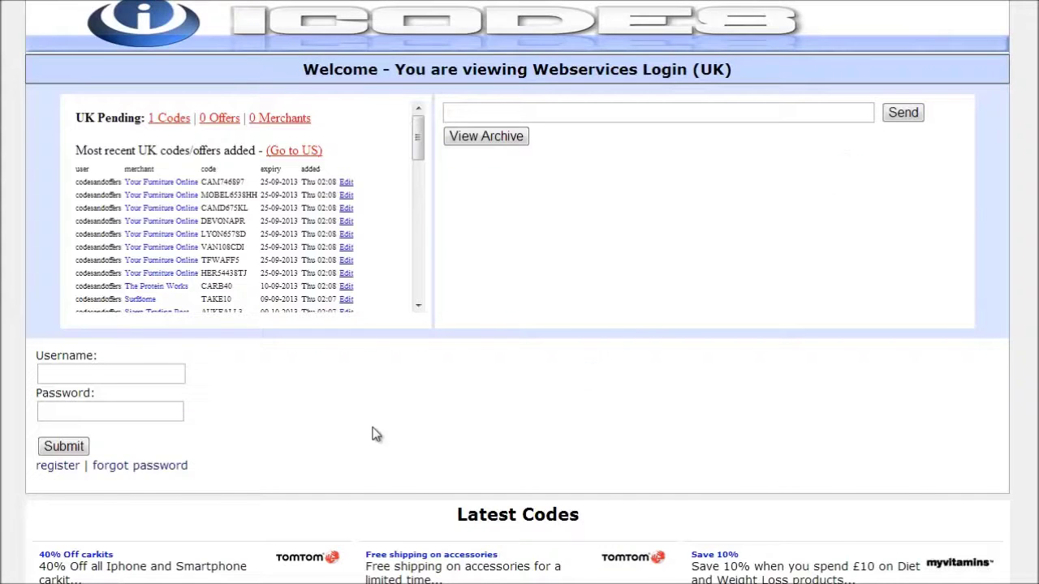
pyautogui.scroll(-1, 370, 430)
pyautogui.click(157, 294)
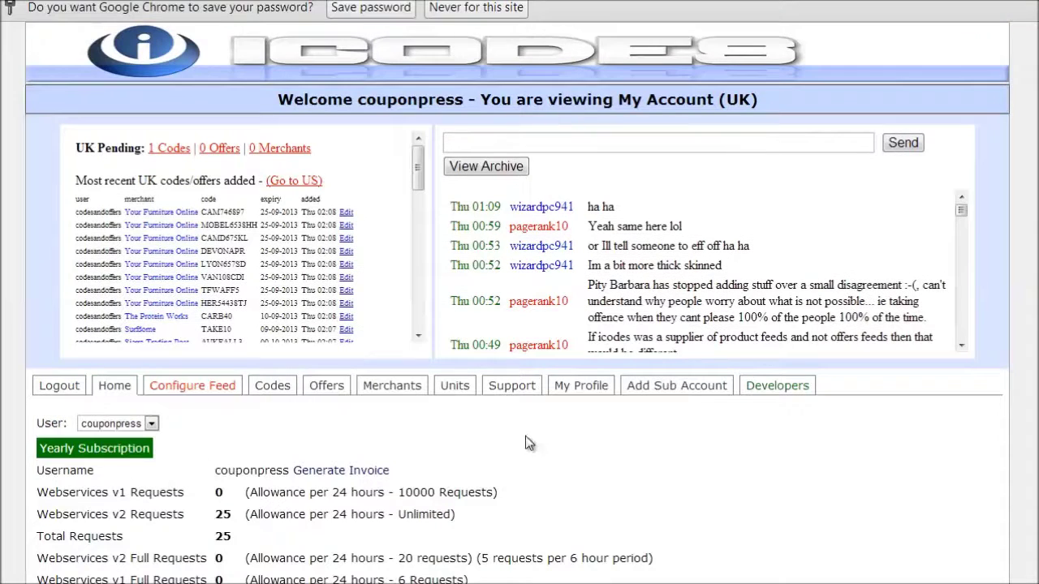
# - Select the Subscription ID on the iCodes My Account page
pyautogui.scroll(-3, 483, 441)
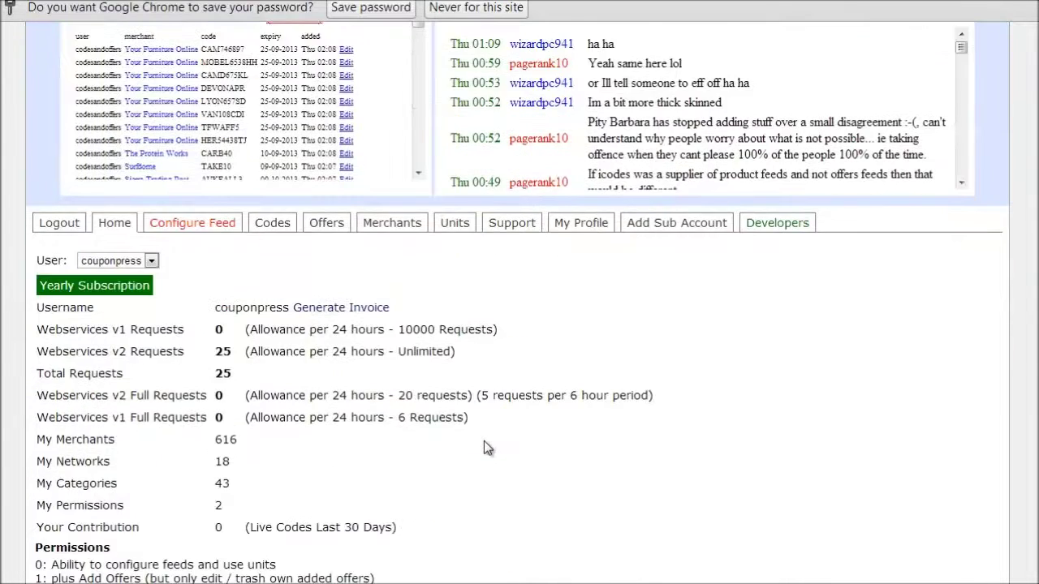
pyautogui.scroll(-1, 142, 257)
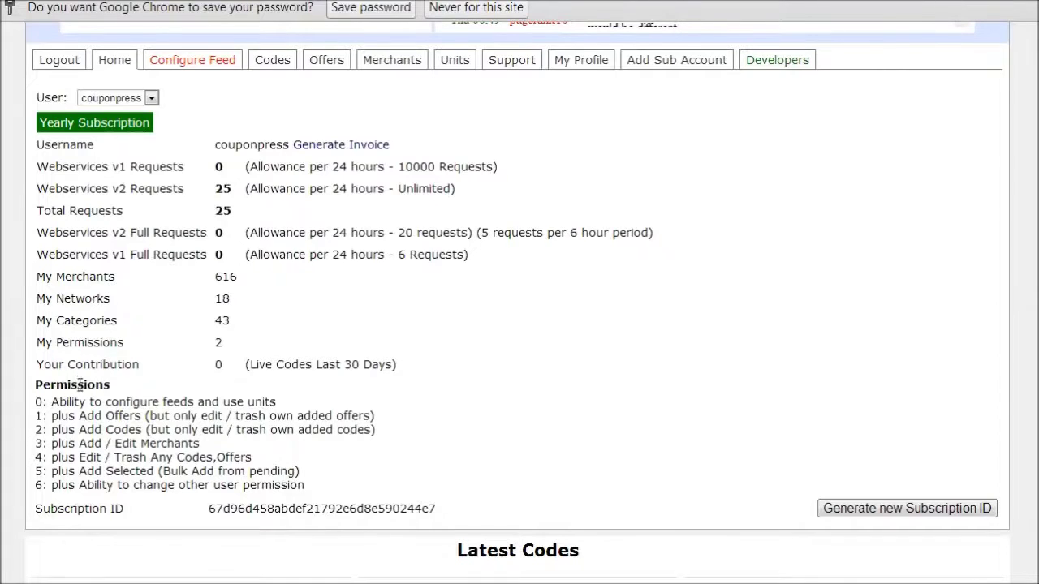
pyautogui.scroll(1, 81, 388)
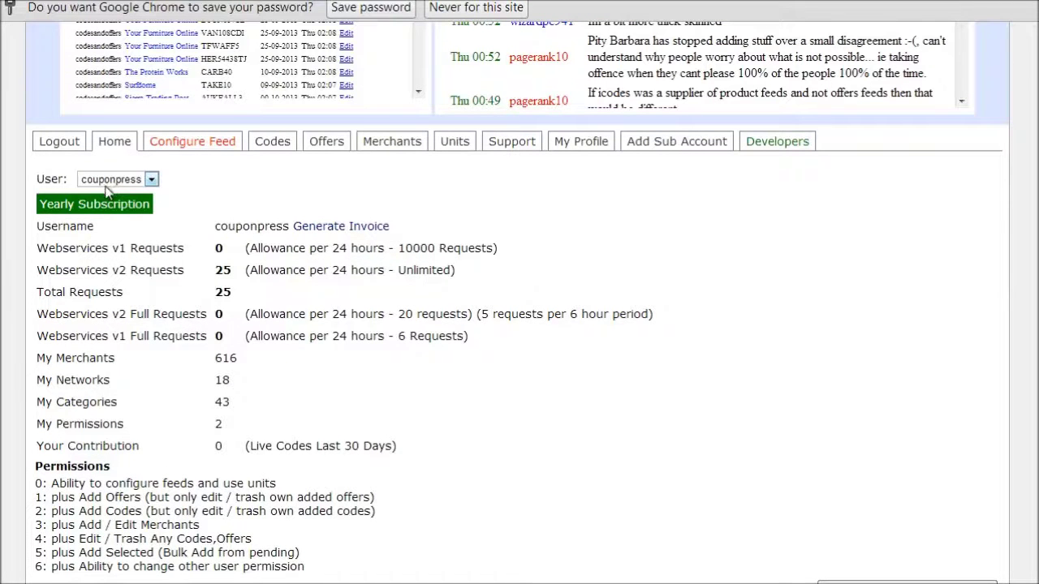
pyautogui.scroll(-2, 202, 195)
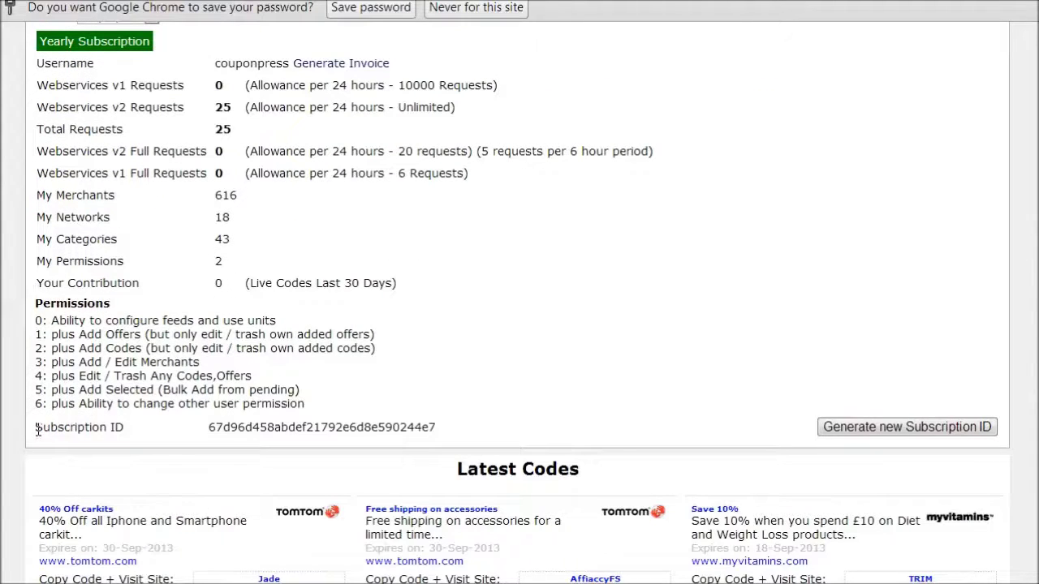
pyautogui.moveTo(35, 427); pyautogui.dragTo(437, 432)
pyautogui.click(438, 353)
pyautogui.scroll(-1, 399, 389)
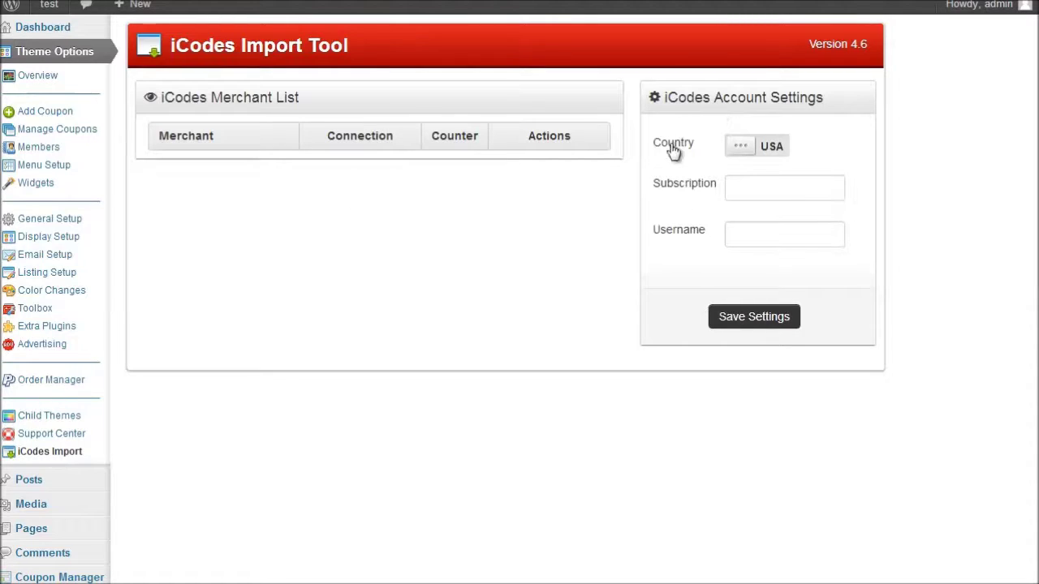
# - Set the import country to UK and paste the copied Subscription ID
pyautogui.click(763, 157)
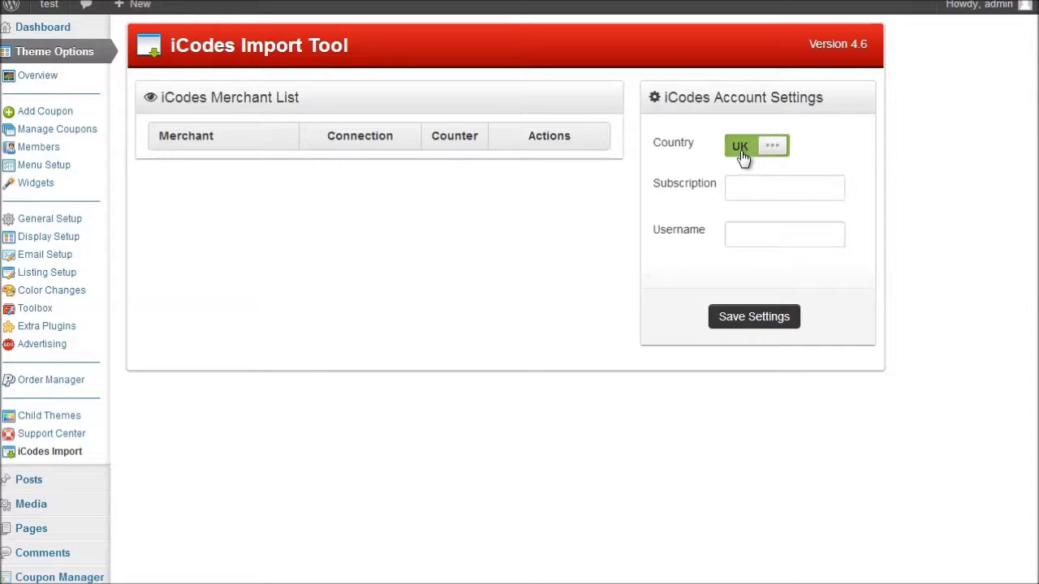
pyautogui.click(733, 183)
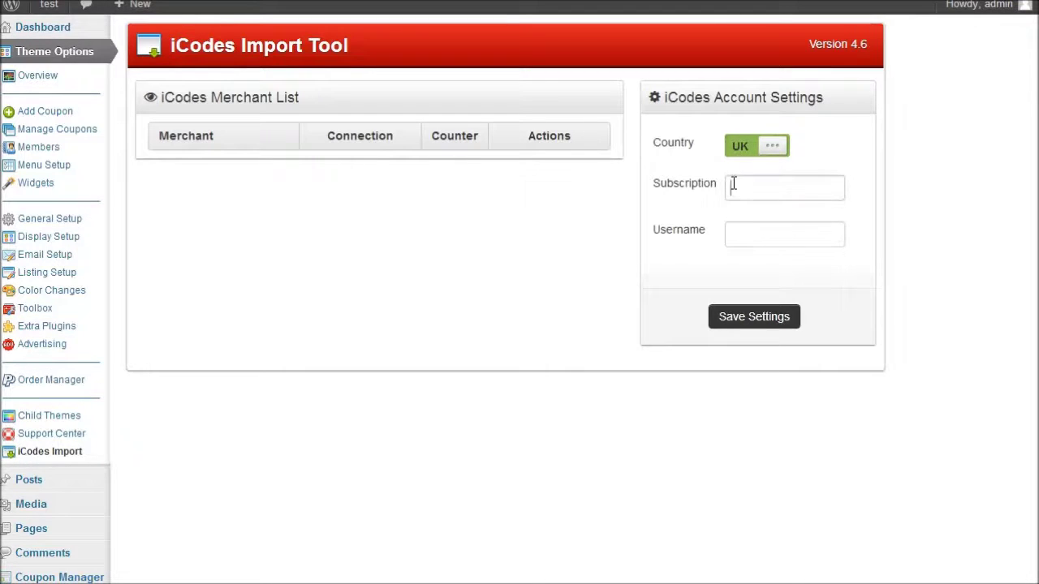
pyautogui.click(741, 234)
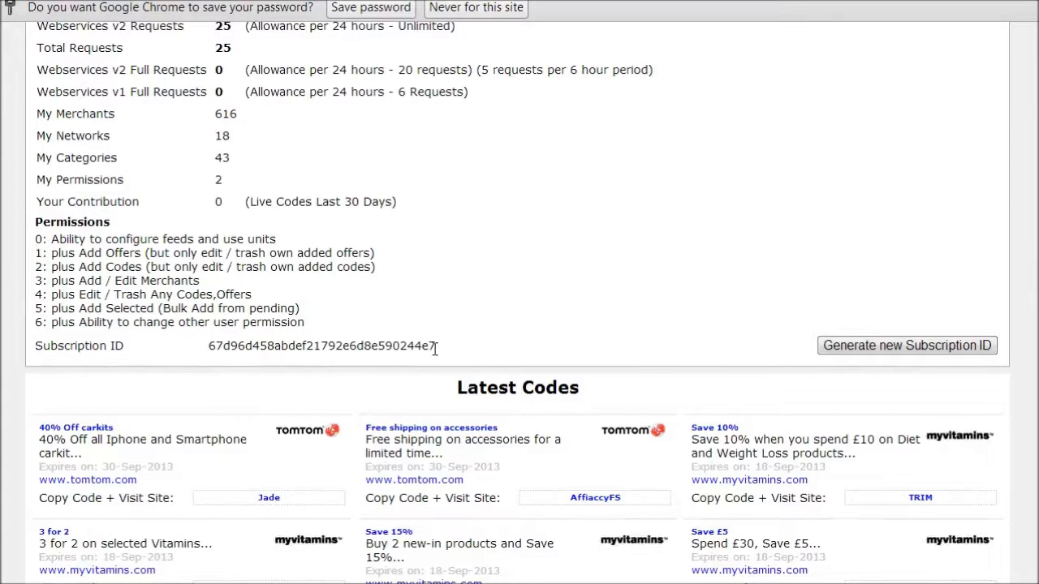
pyautogui.moveTo(436, 347); pyautogui.dragTo(208, 347)
pyautogui.hotkey('ctrl', 'c')
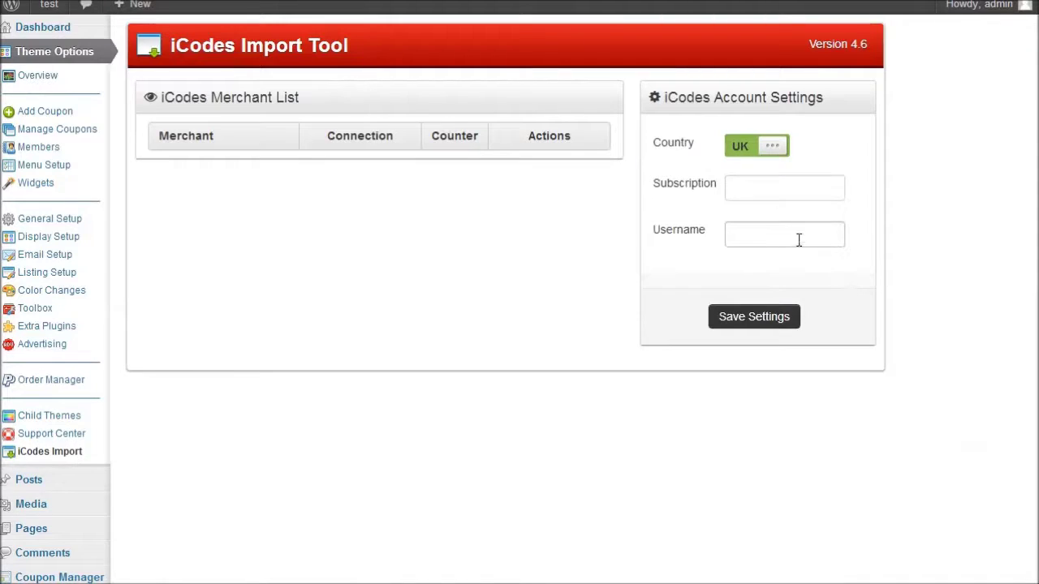
pyautogui.click(738, 187)
pyautogui.hotkey('ctrl', 'v')
# - Enter the iCodes account username and save the account settings
pyautogui.click(738, 234)
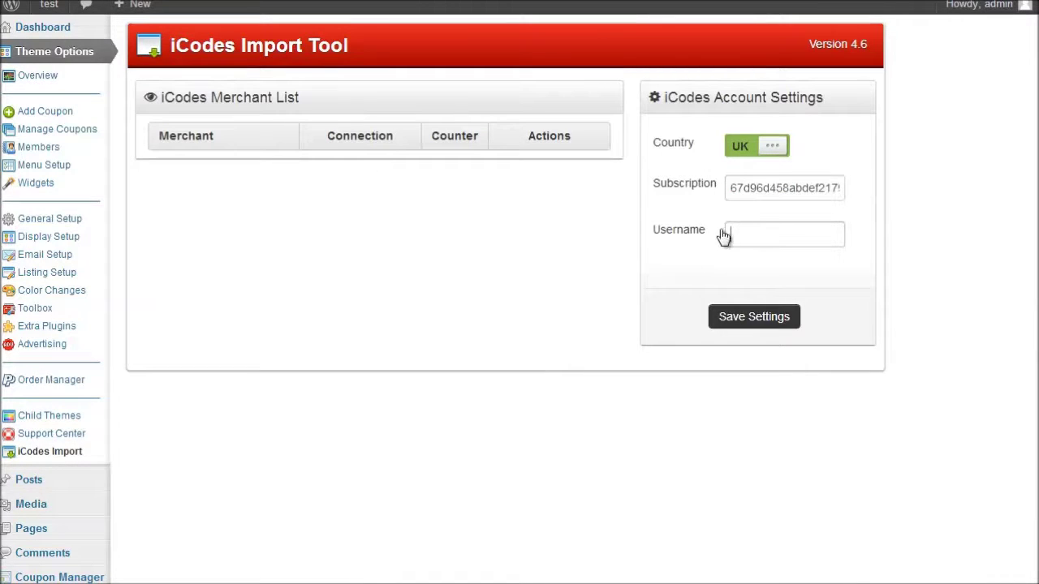
pyautogui.write('couponpr')
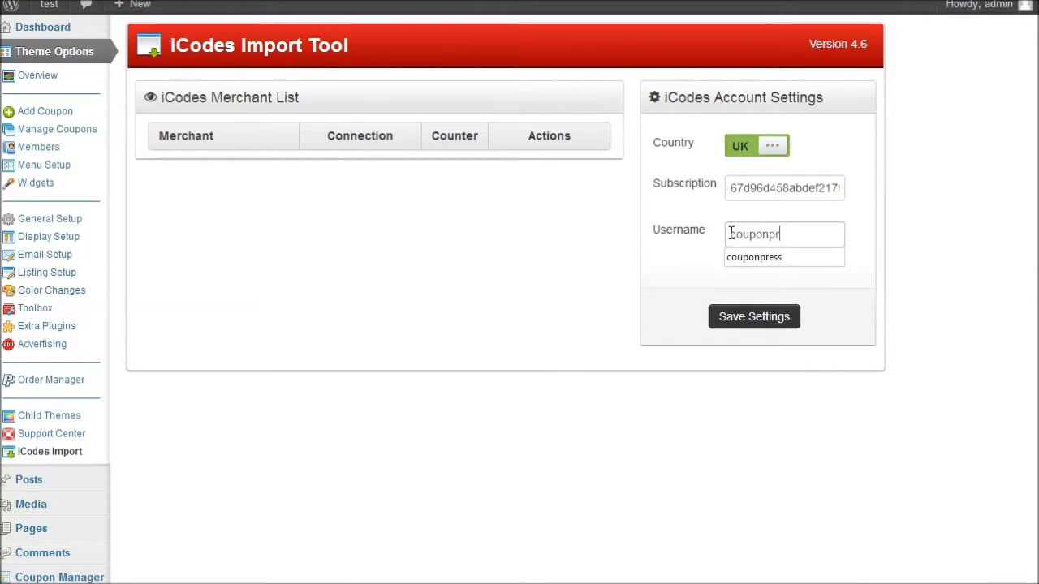
pyautogui.write('ess')
pyautogui.click(906, 283)
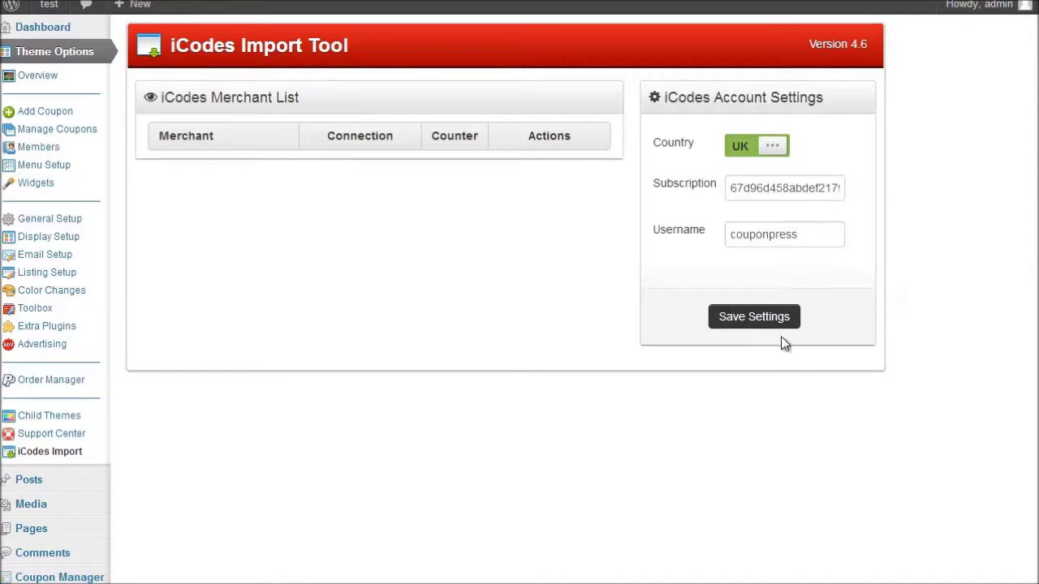
pyautogui.click(752, 326)
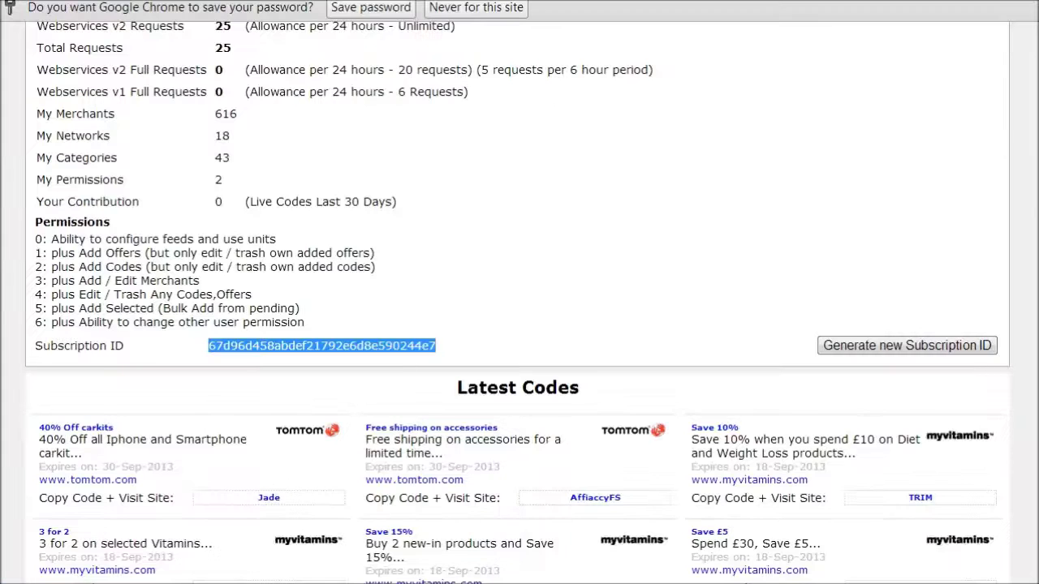
pyautogui.scroll(6, 637, 217)
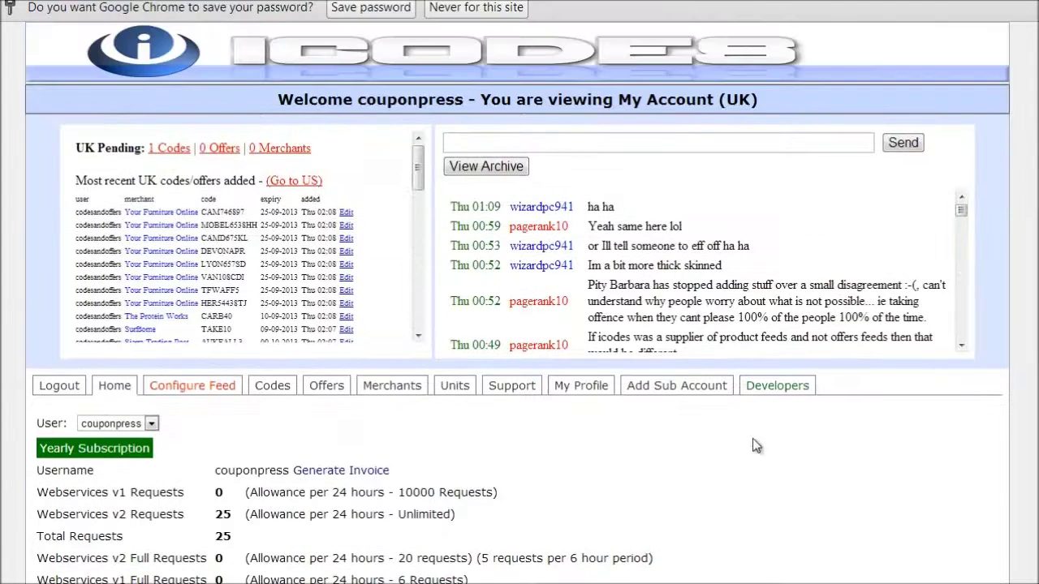
# - Open My Merchants and filter the network list to Commission Junction
pyautogui.scroll(-2, 754, 444)
pyautogui.scroll(2, 408, 241)
pyautogui.moveTo(194, 388)
pyautogui.scroll(-1, 194, 388)
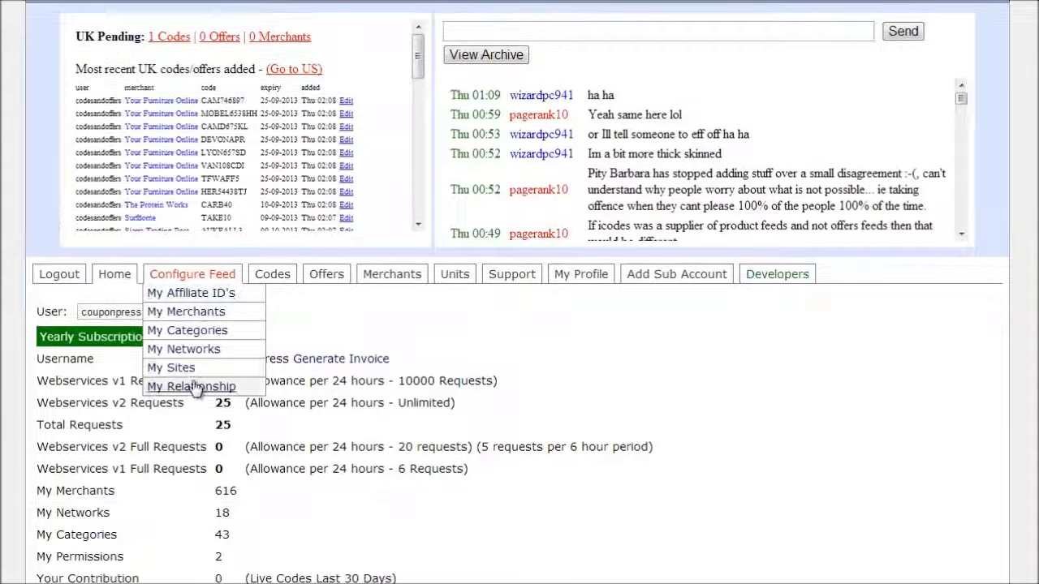
pyautogui.click(202, 317)
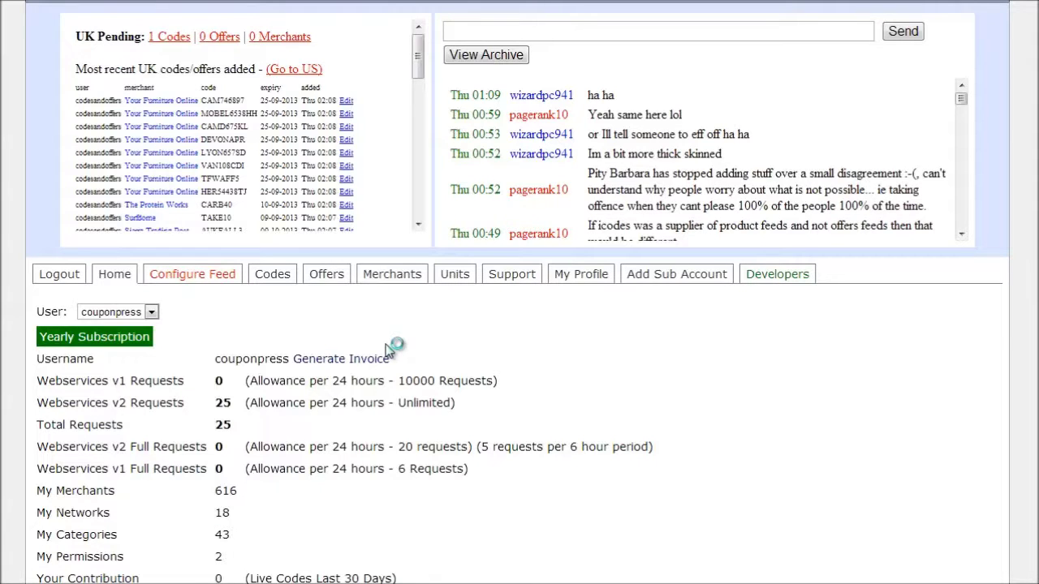
pyautogui.scroll(-2, 218, 314)
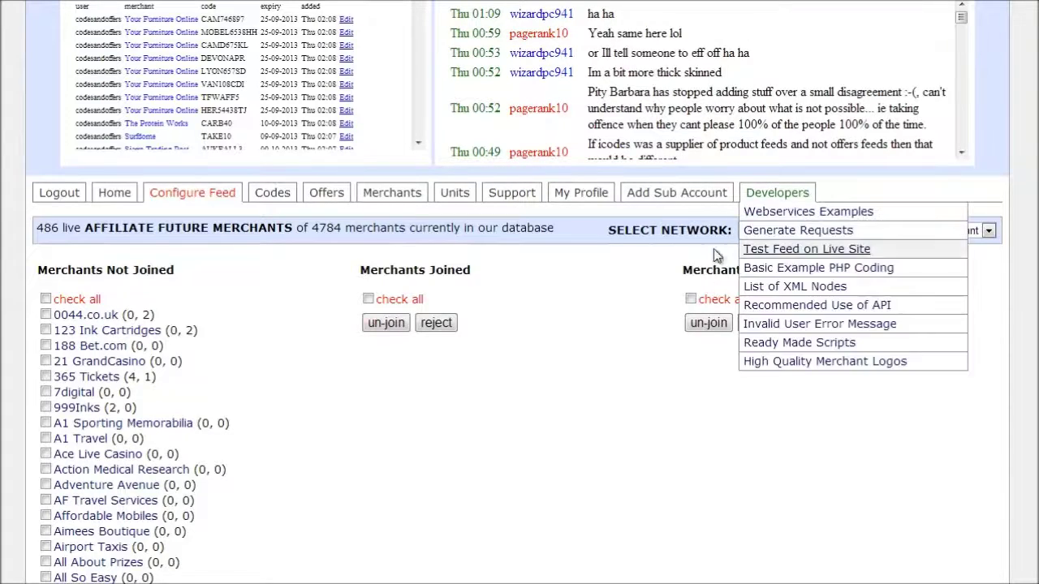
pyautogui.click(790, 235)
pyautogui.scroll(-2, 805, 349)
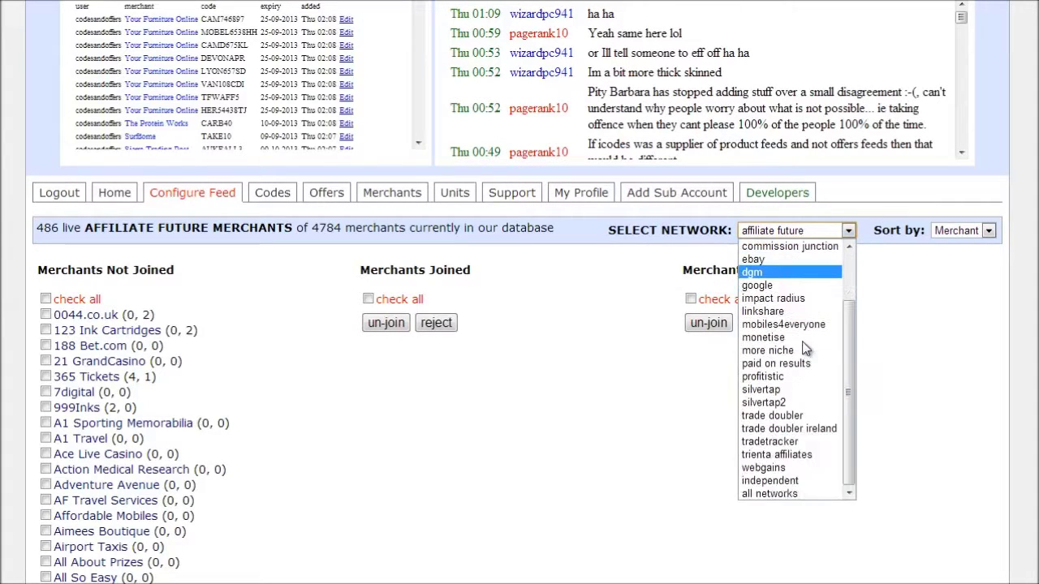
pyautogui.scroll(2, 804, 347)
pyautogui.click(903, 297)
pyautogui.click(988, 232)
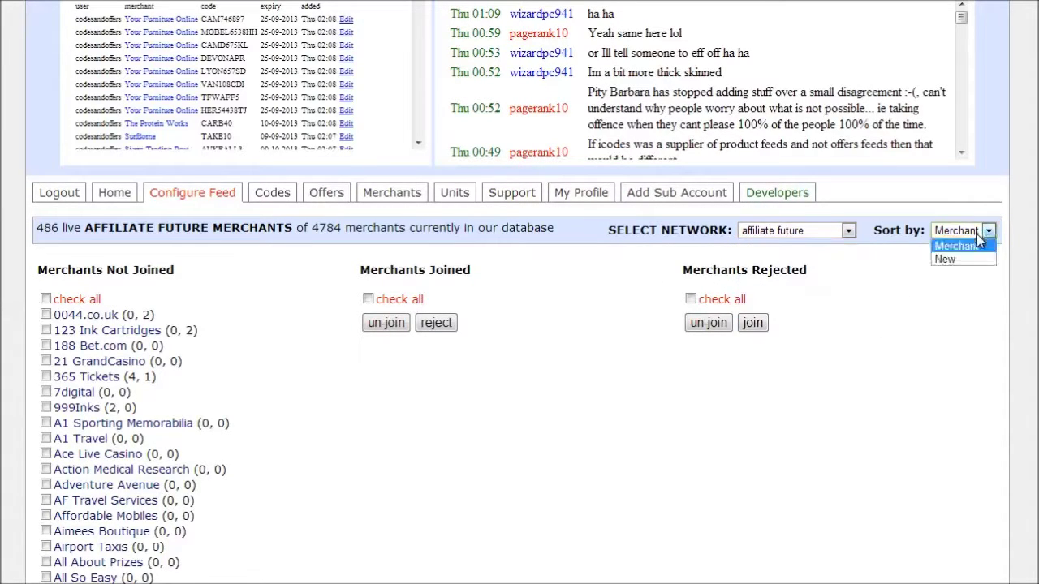
pyautogui.click(988, 231)
pyautogui.scroll(-5, 162, 324)
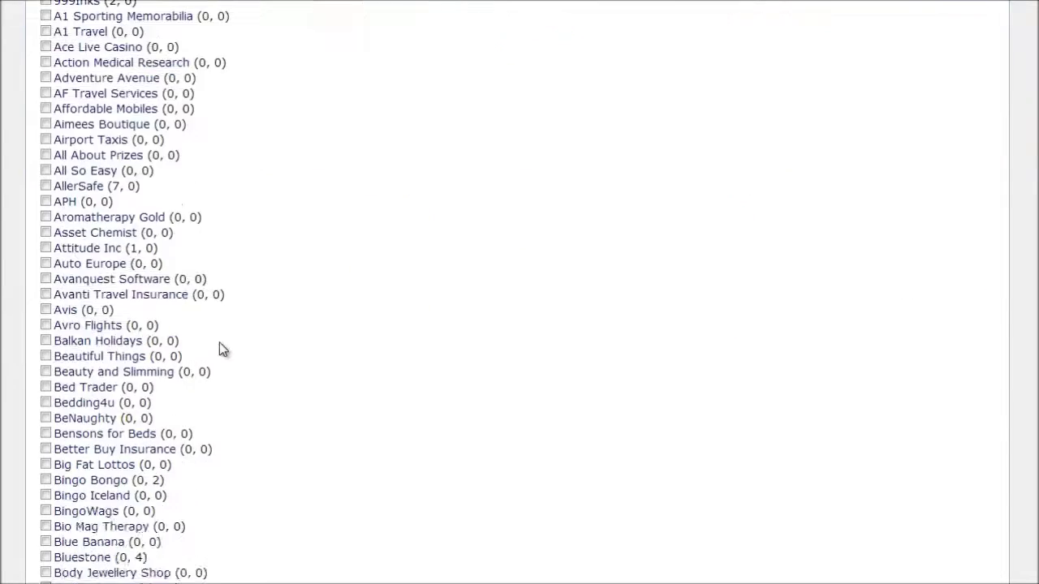
pyautogui.scroll(6, 219, 343)
pyautogui.scroll(-1, 702, 358)
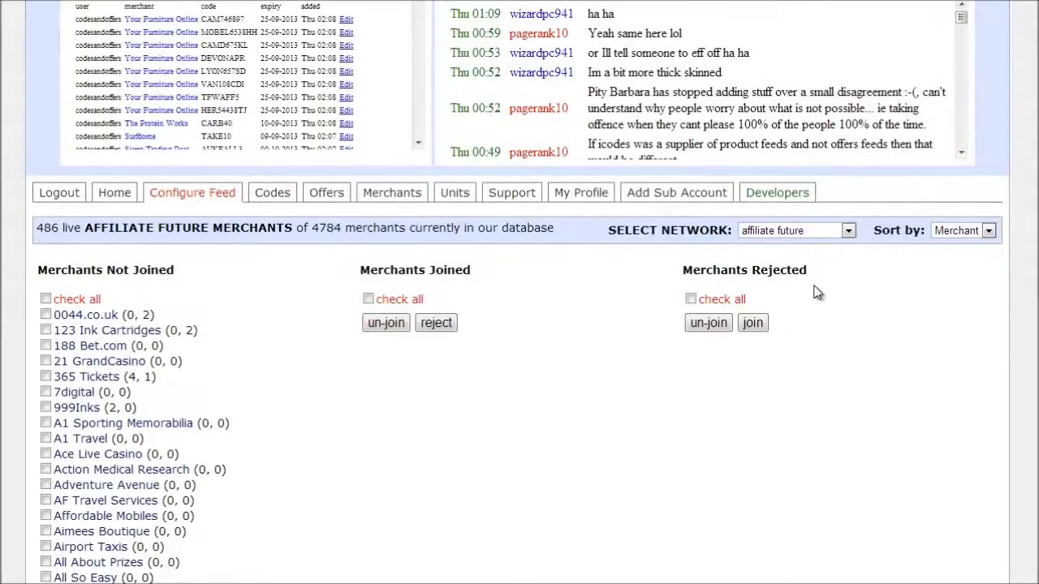
pyautogui.click(832, 234)
pyautogui.scroll(-2, 811, 325)
pyautogui.scroll(2, 811, 324)
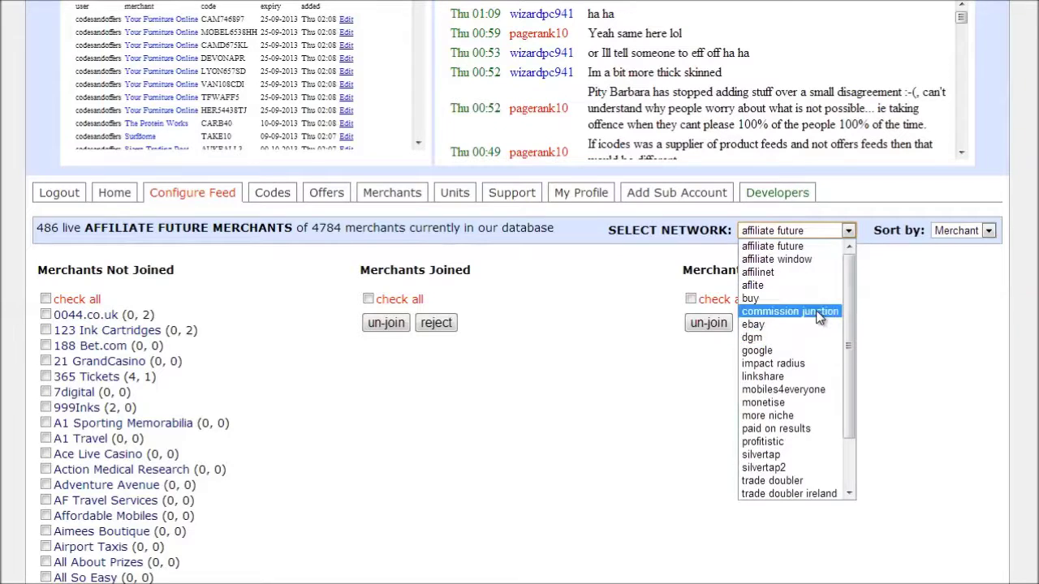
pyautogui.click(819, 317)
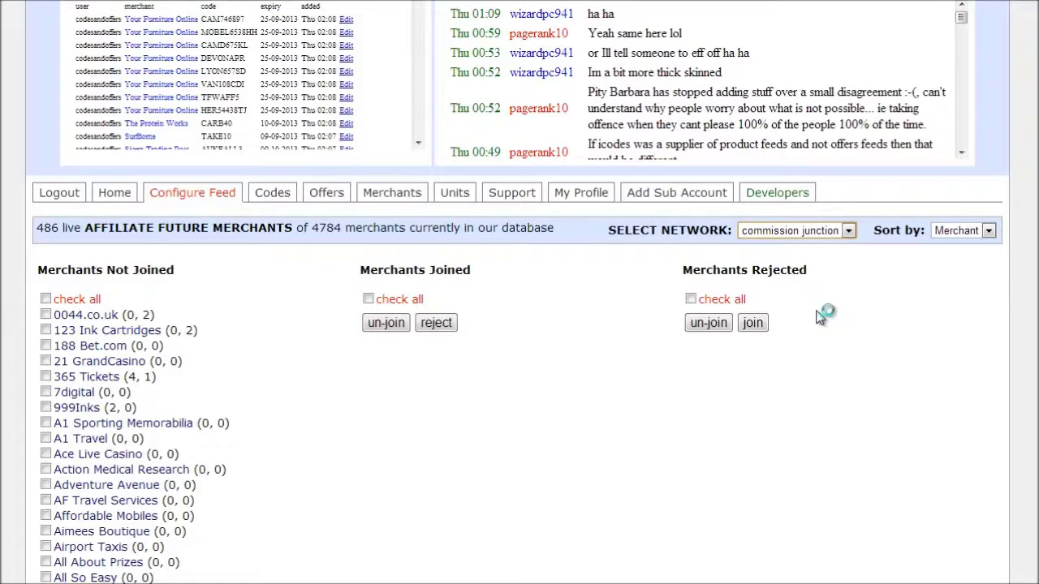
# - Join all 197 unjoined Commission Junction merchants, including UK2
pyautogui.click(45, 458)
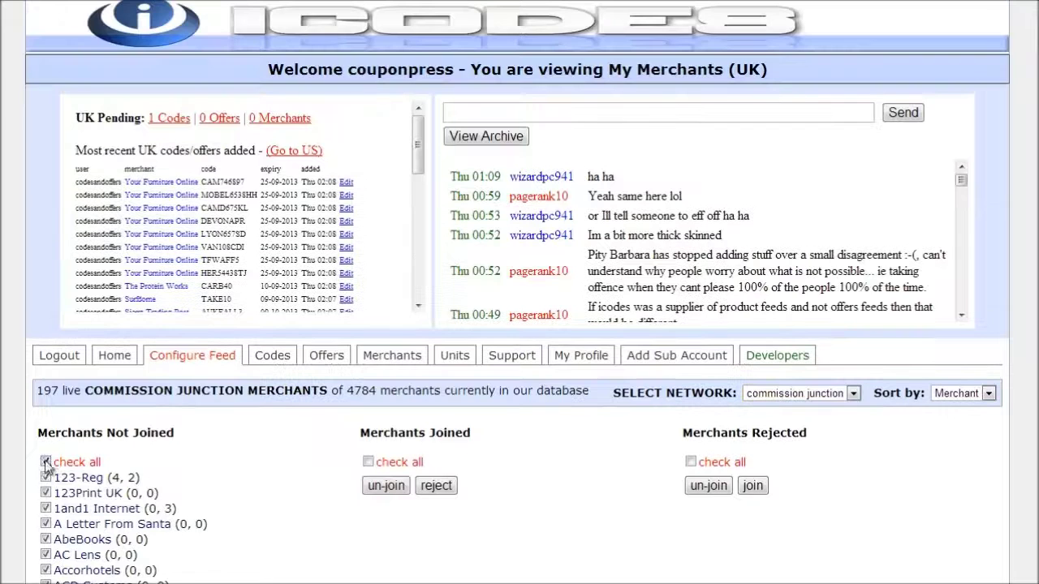
pyautogui.scroll(-1, 935, 309)
pyautogui.scroll(-20, 519, 325)
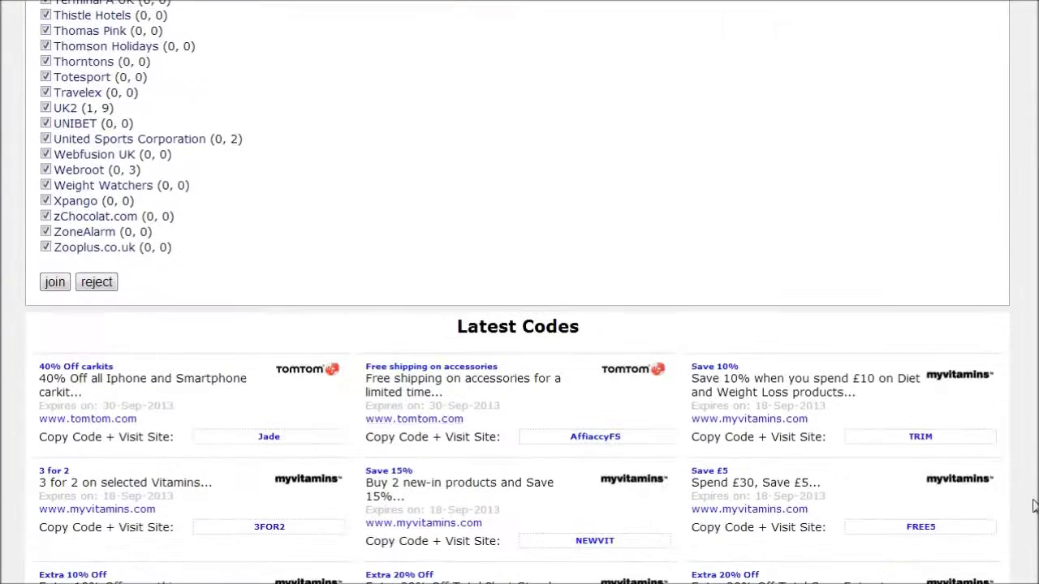
pyautogui.click(55, 284)
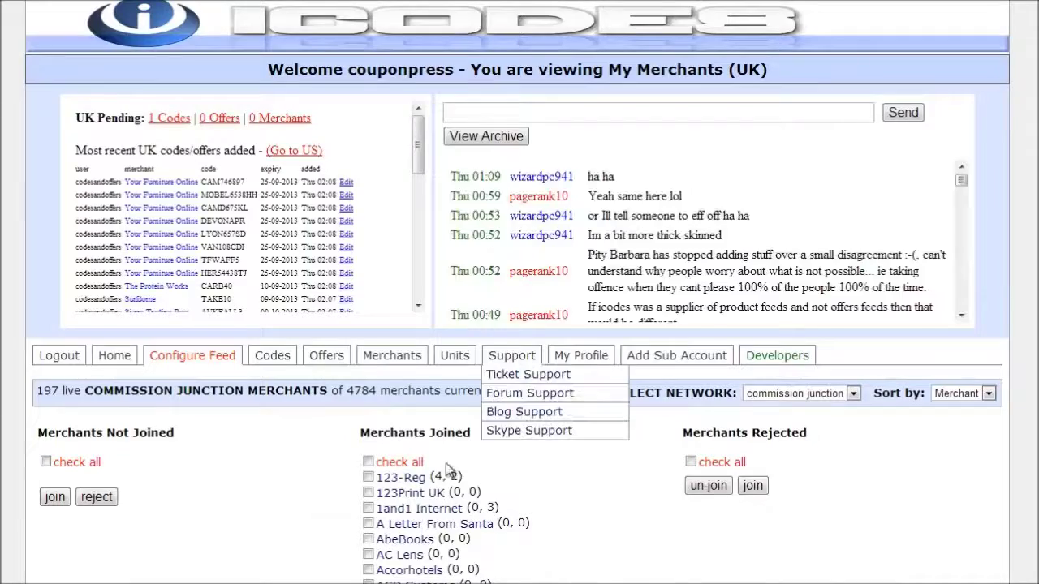
pyautogui.scroll(-3, 369, 396)
pyautogui.scroll(-20, 369, 396)
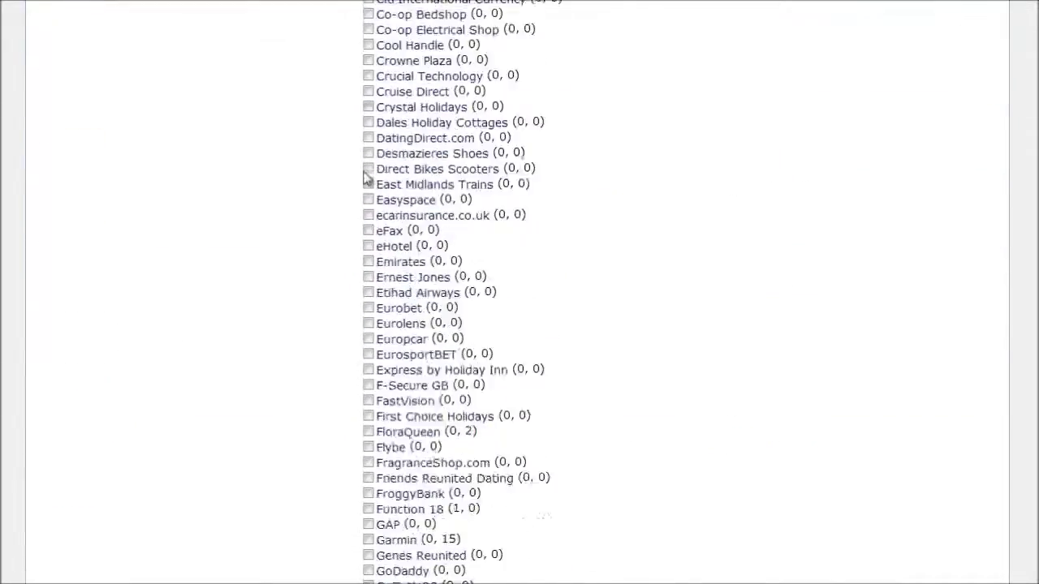
pyautogui.scroll(-2, 367, 177)
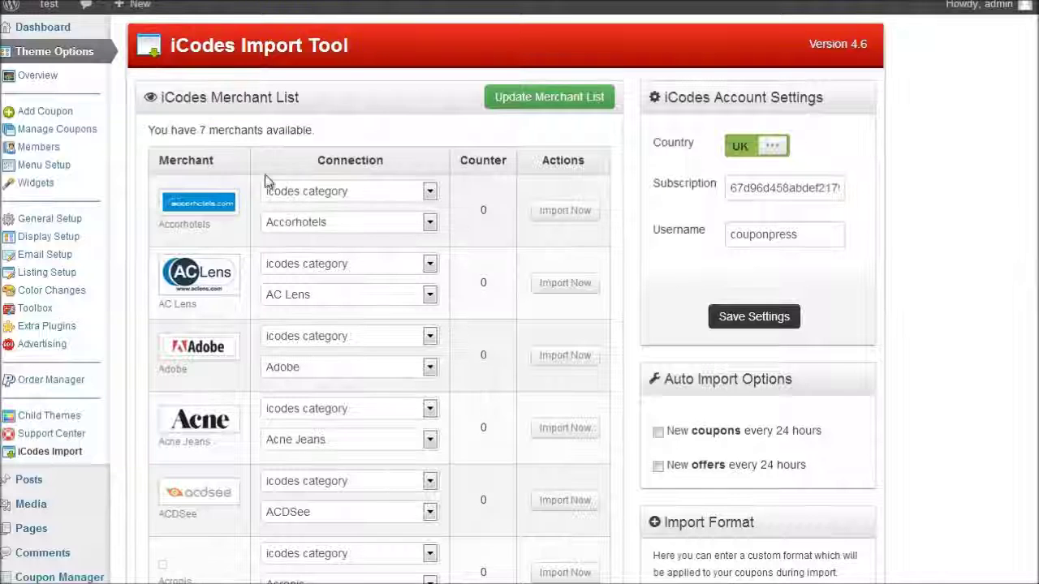
# - Update the merchant list and browse the 197 UK merchants, from UK2 onward
pyautogui.click(555, 103)
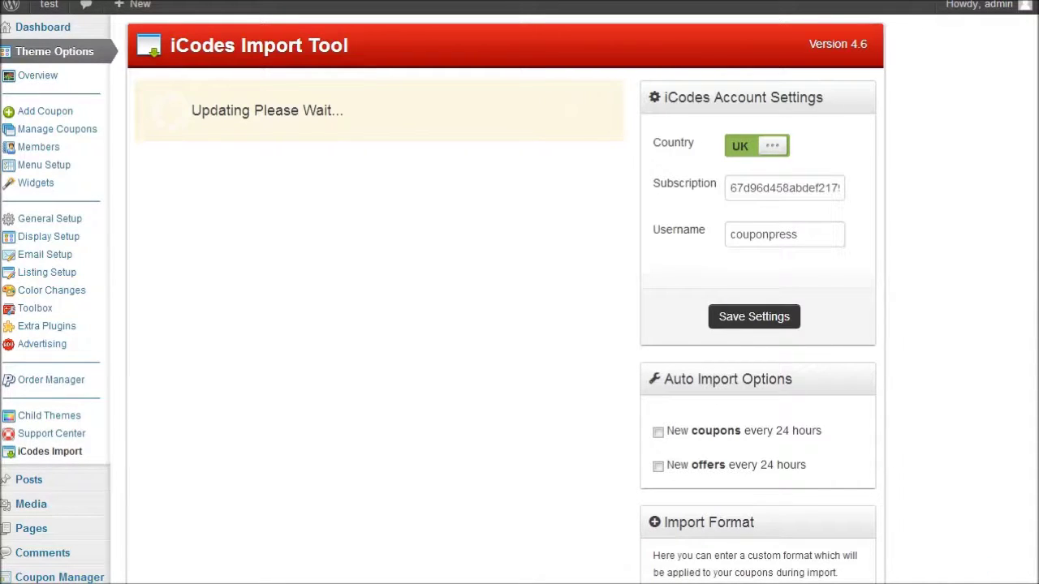
pyautogui.scroll(-10, 934, 347)
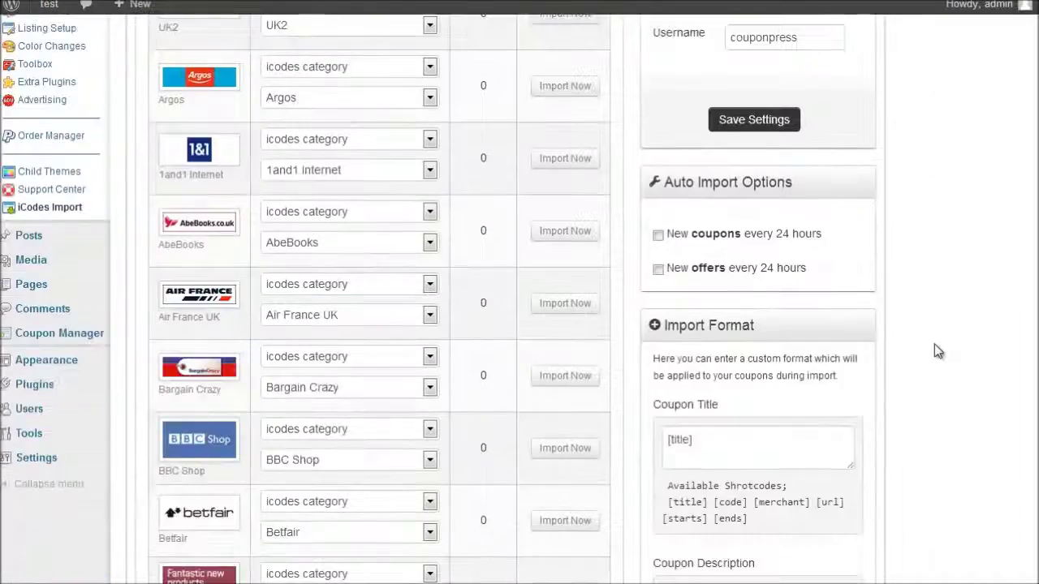
pyautogui.scroll(-9, 471, 329)
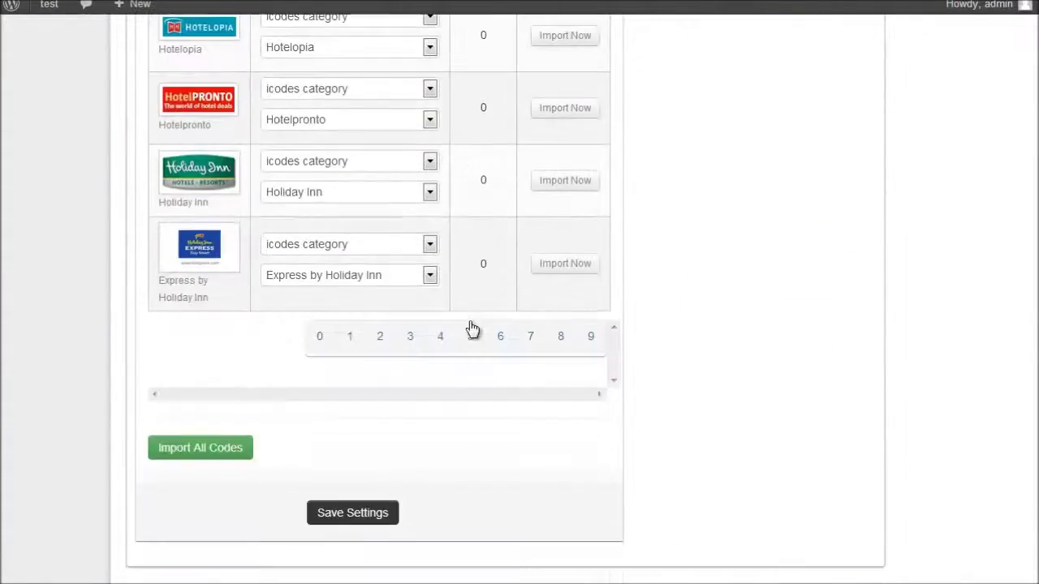
pyautogui.scroll(11, 324, 364)
pyautogui.scroll(7, 324, 366)
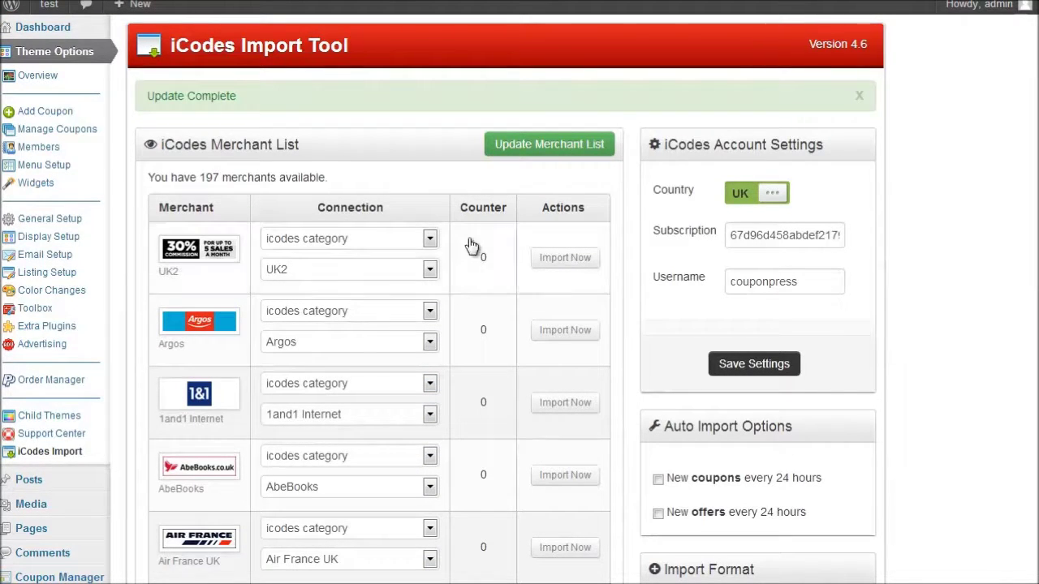
pyautogui.scroll(-2, 473, 248)
# - Check UK2's category choices, leaving them unchanged, and scroll through the import page
pyautogui.scroll(2, 471, 246)
pyautogui.click(429, 158)
pyautogui.click(397, 173)
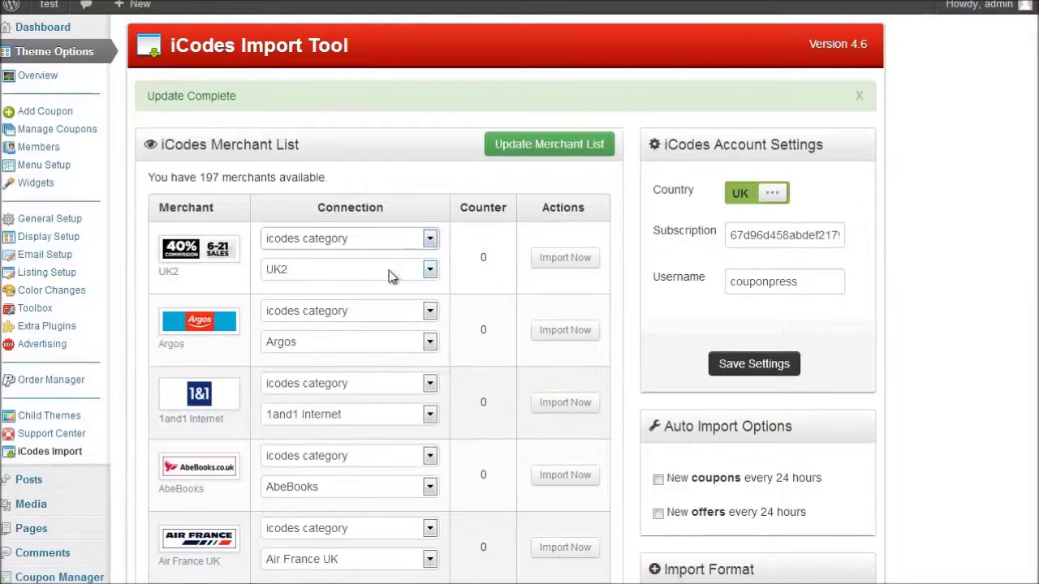
pyautogui.scroll(-15, 489, 371)
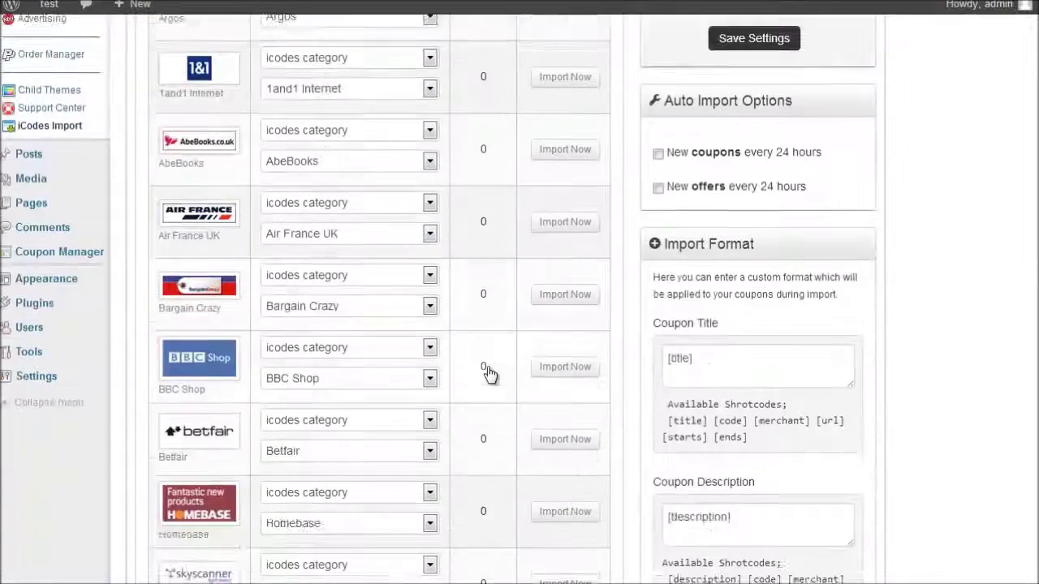
pyautogui.scroll(-5, 489, 375)
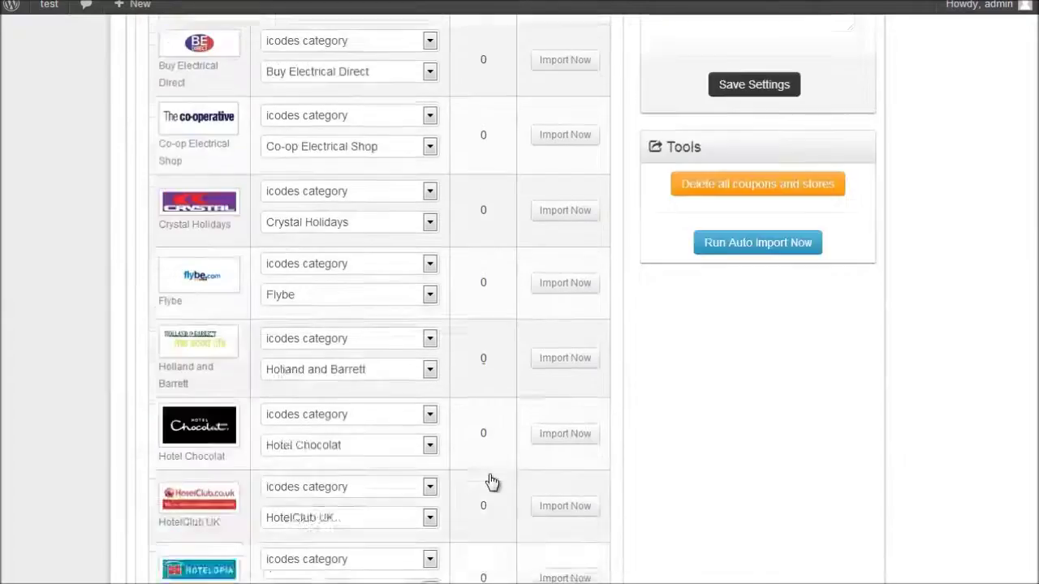
pyautogui.scroll(10, 491, 482)
pyautogui.scroll(-2, 398, 427)
pyautogui.scroll(1, 360, 327)
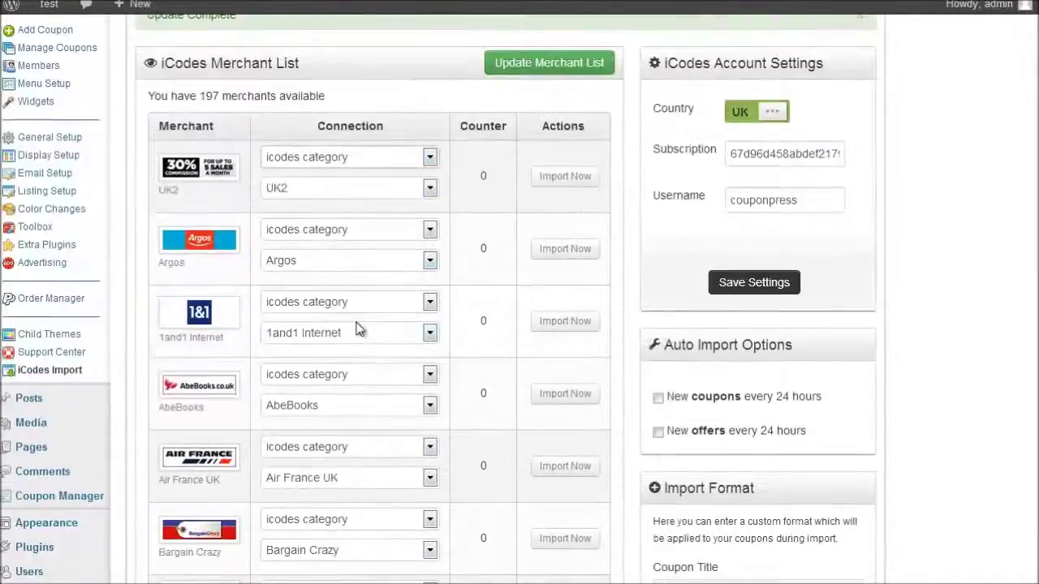
pyautogui.scroll(-5, 243, 333)
pyautogui.scroll(1, 244, 406)
pyautogui.scroll(-10, 252, 425)
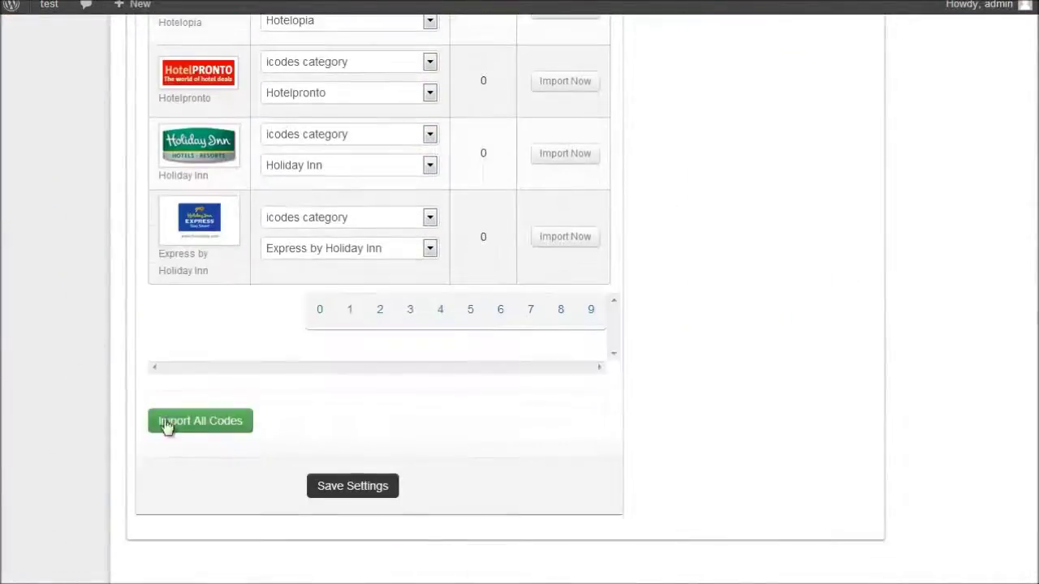
pyautogui.scroll(10, 243, 434)
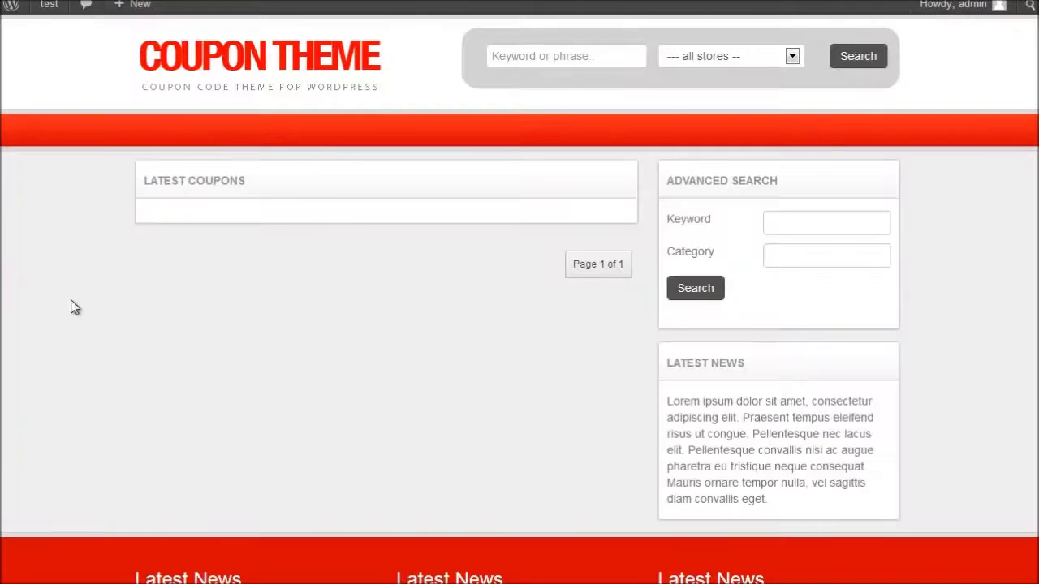
# - Reload the home page, browse the imported UK2 coupons and reveal the first one's code
pyautogui.click(274, 59)
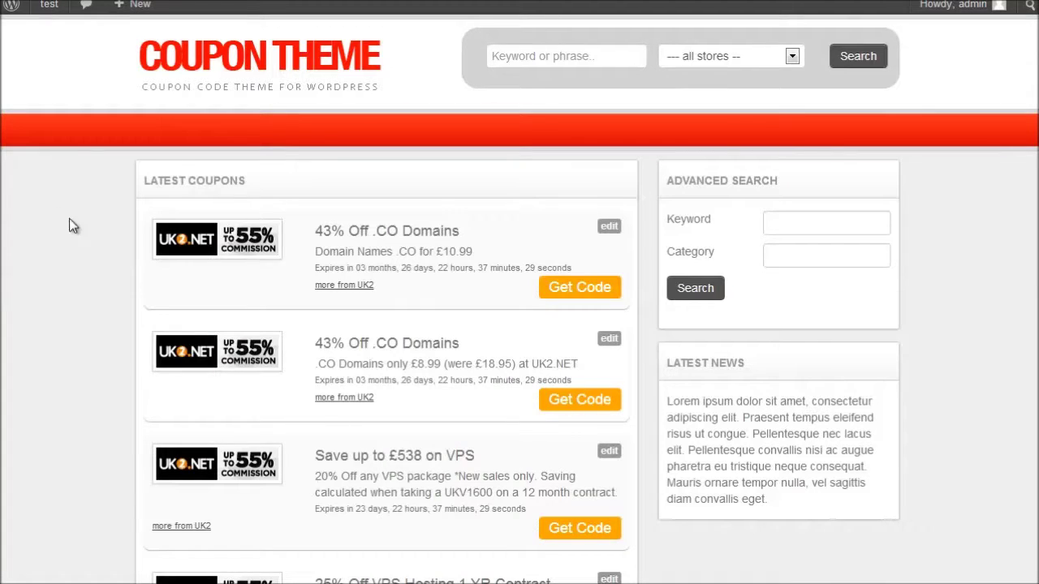
pyautogui.scroll(-2, 360, 349)
pyautogui.scroll(-7, 360, 348)
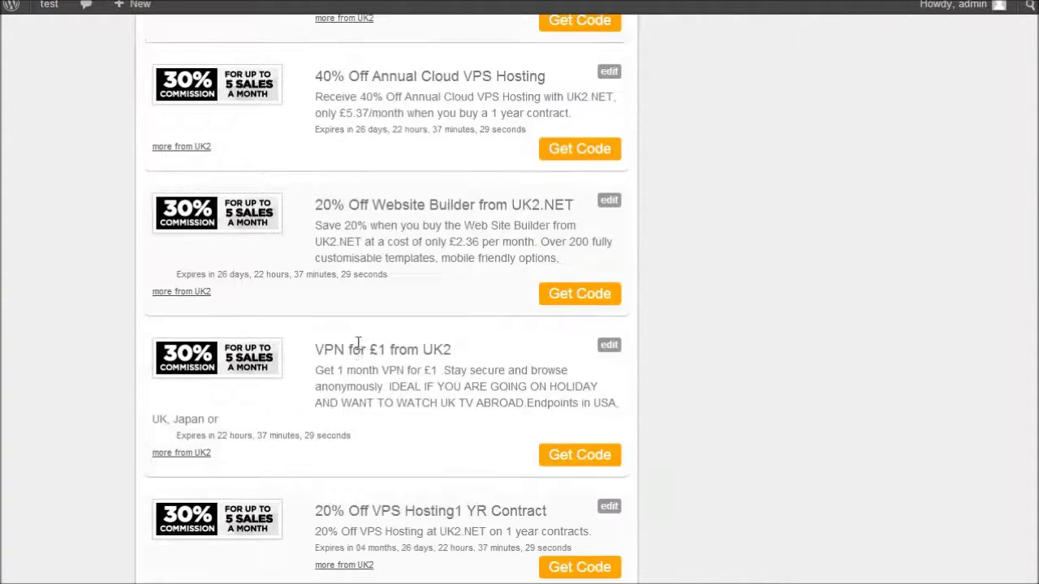
pyautogui.scroll(9, 359, 348)
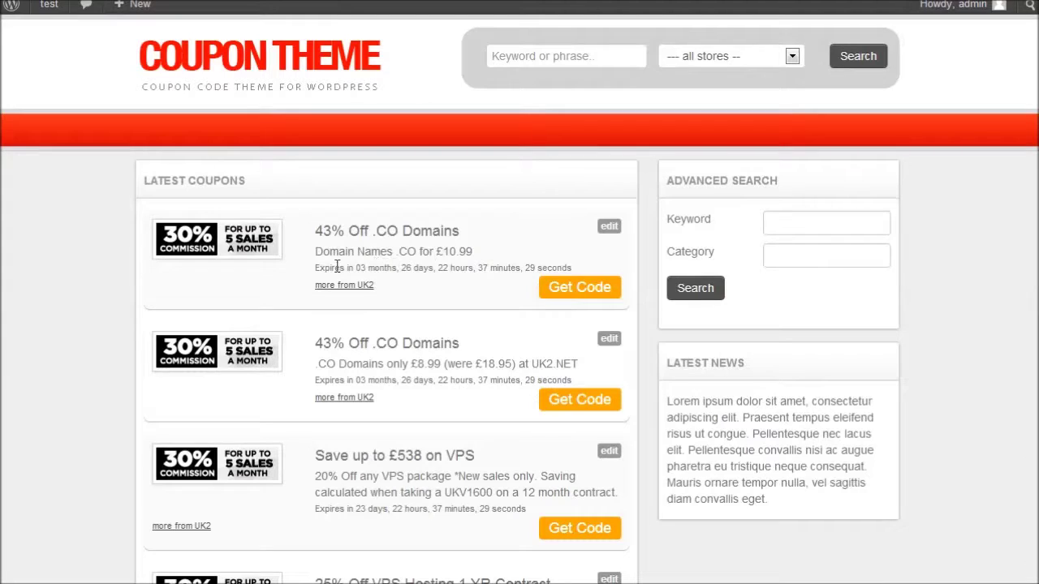
pyautogui.click(576, 289)
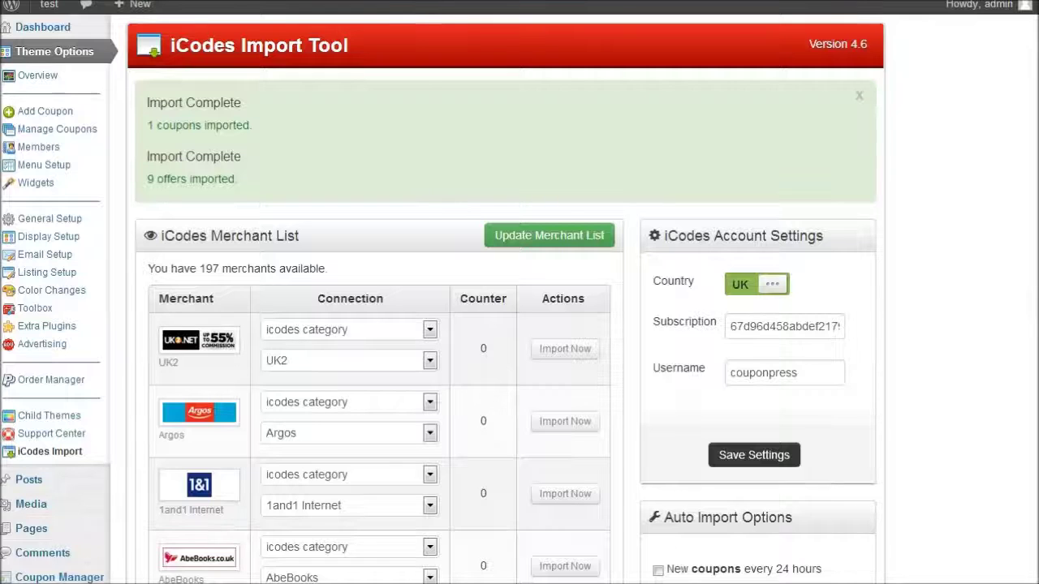
# - Enable auto-import of new coupons every 24 hours, then scroll down to Import Format
pyautogui.scroll(-2, 418, 193)
pyautogui.scroll(2, 588, 205)
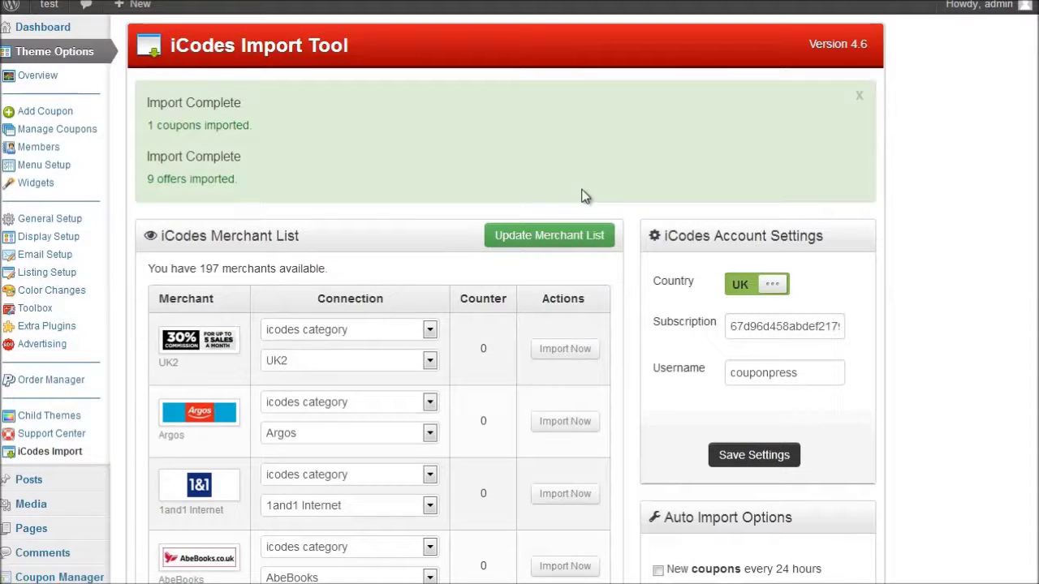
pyautogui.scroll(-5, 960, 179)
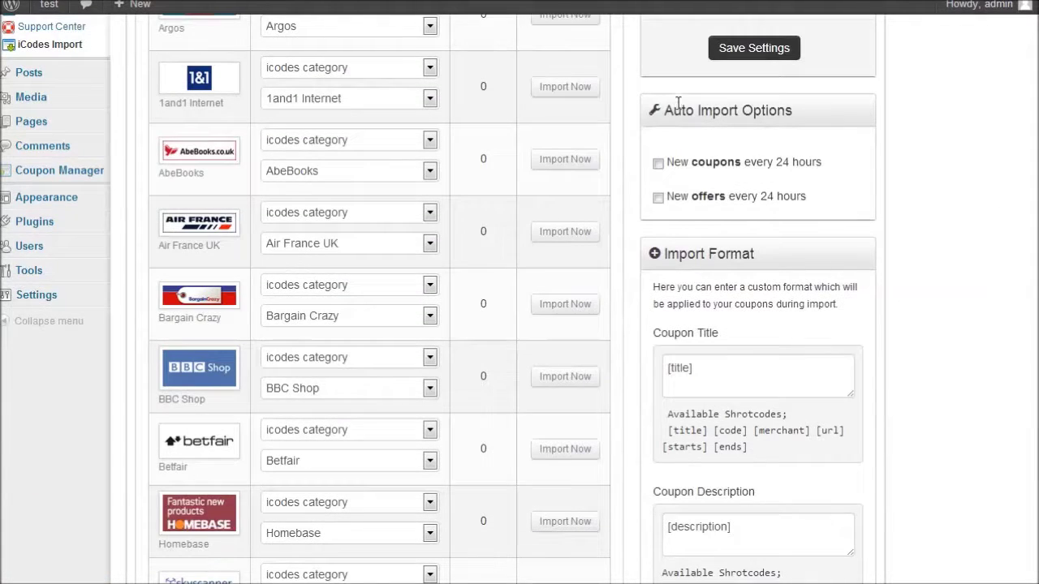
pyautogui.click(658, 163)
pyautogui.scroll(-2, 884, 228)
pyautogui.scroll(7, 892, 215)
pyautogui.scroll(-3, 894, 217)
pyautogui.scroll(-3, 896, 215)
pyautogui.scroll(-1, 759, 198)
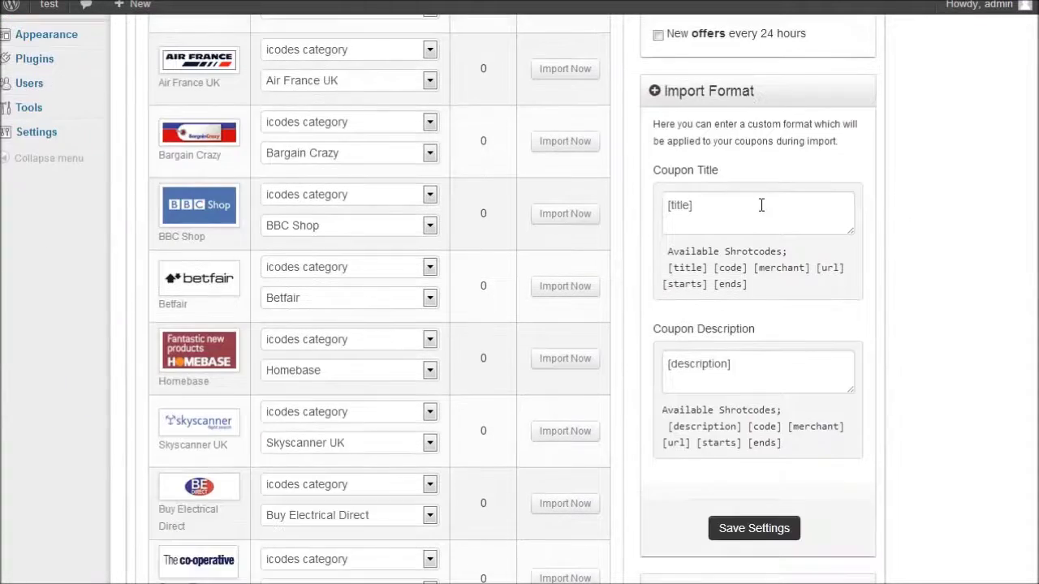
pyautogui.scroll(2, 714, 339)
pyautogui.scroll(-1, 715, 309)
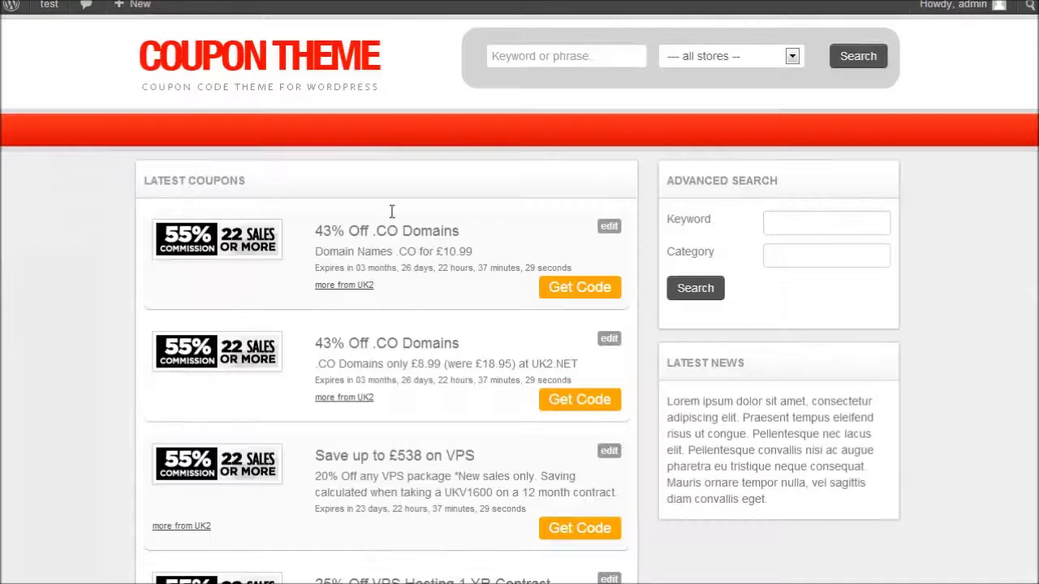
# - Check the first coupon's title and description, then begin editing the Coupon Title import format
pyautogui.moveTo(316, 231); pyautogui.dragTo(462, 232)
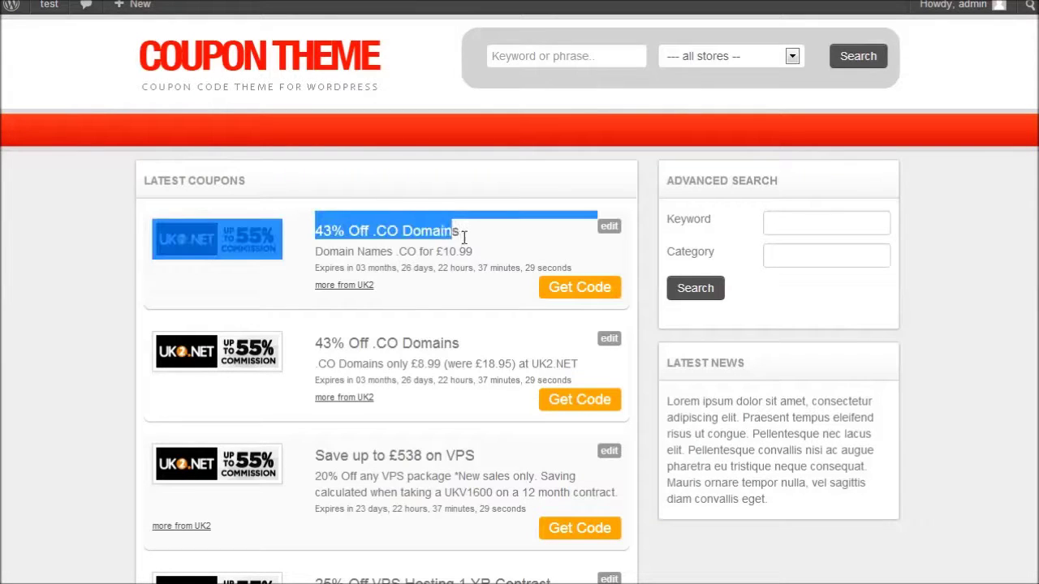
pyautogui.moveTo(316, 251); pyautogui.dragTo(477, 252)
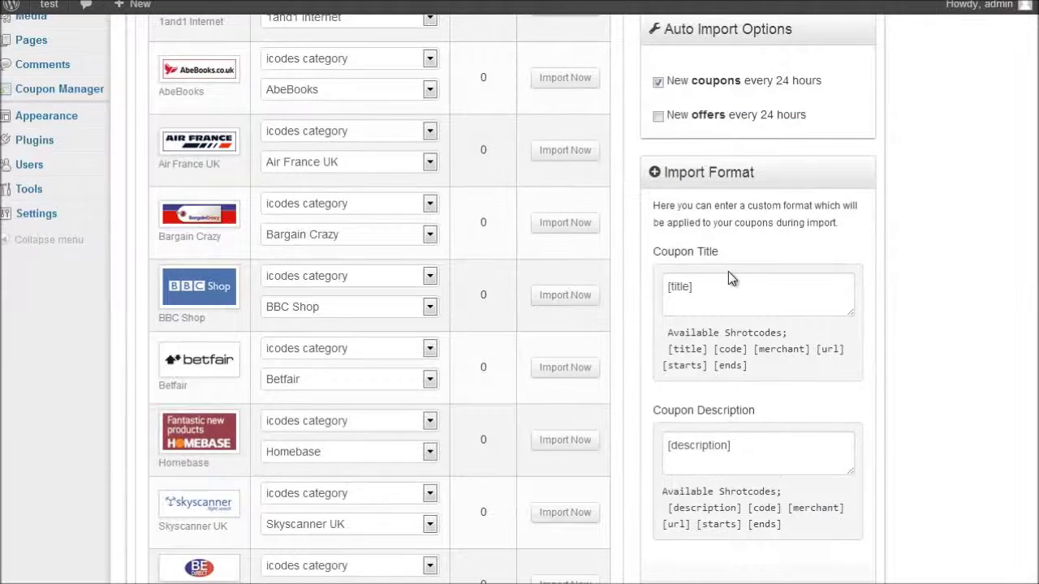
pyautogui.scroll(-2, 728, 271)
pyautogui.click(742, 211)
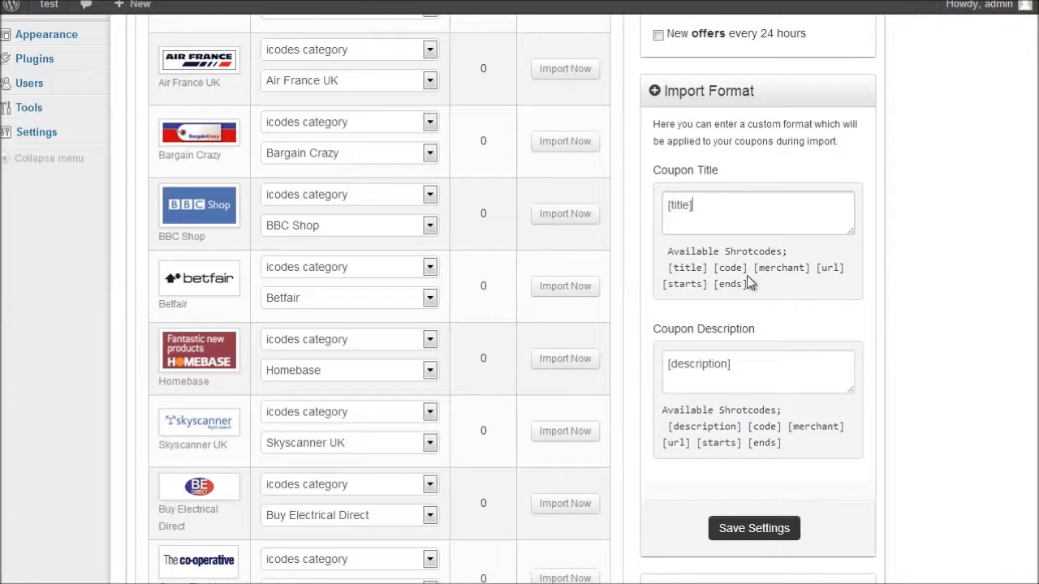
pyautogui.scroll(-1, 710, 221)
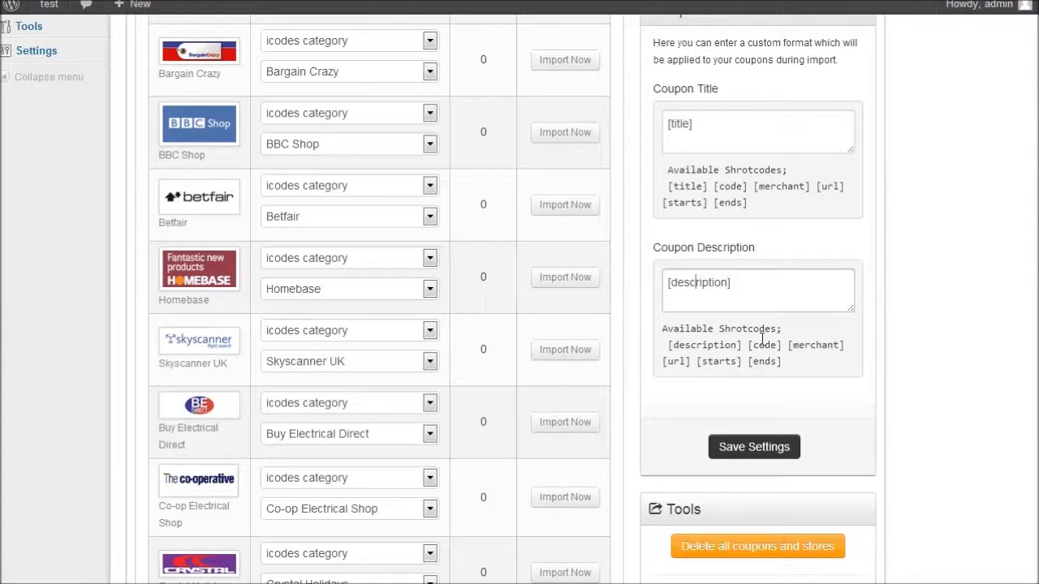
pyautogui.scroll(1, 743, 297)
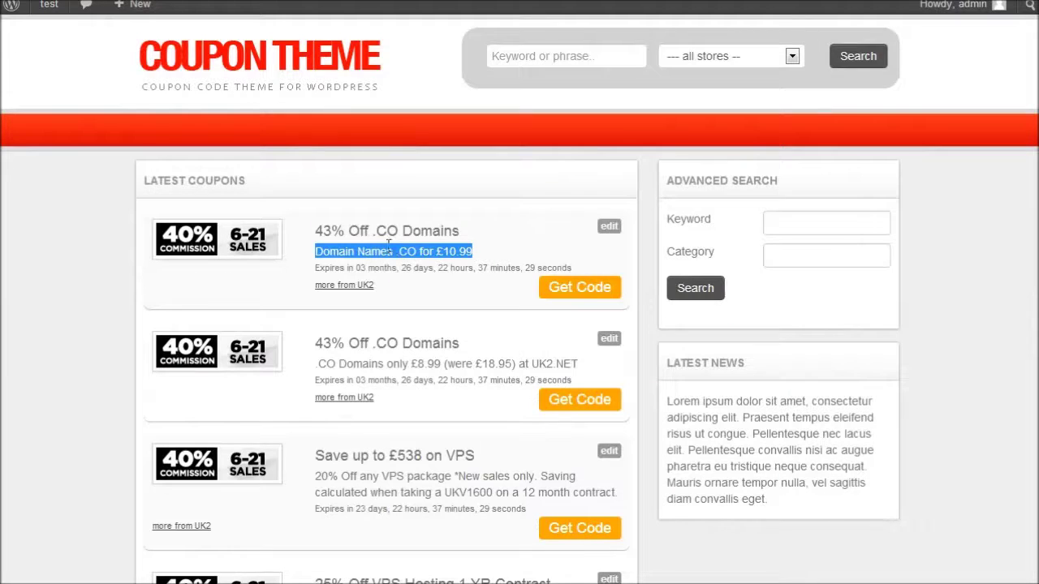
pyautogui.scroll(-1, 402, 260)
pyautogui.click(383, 146)
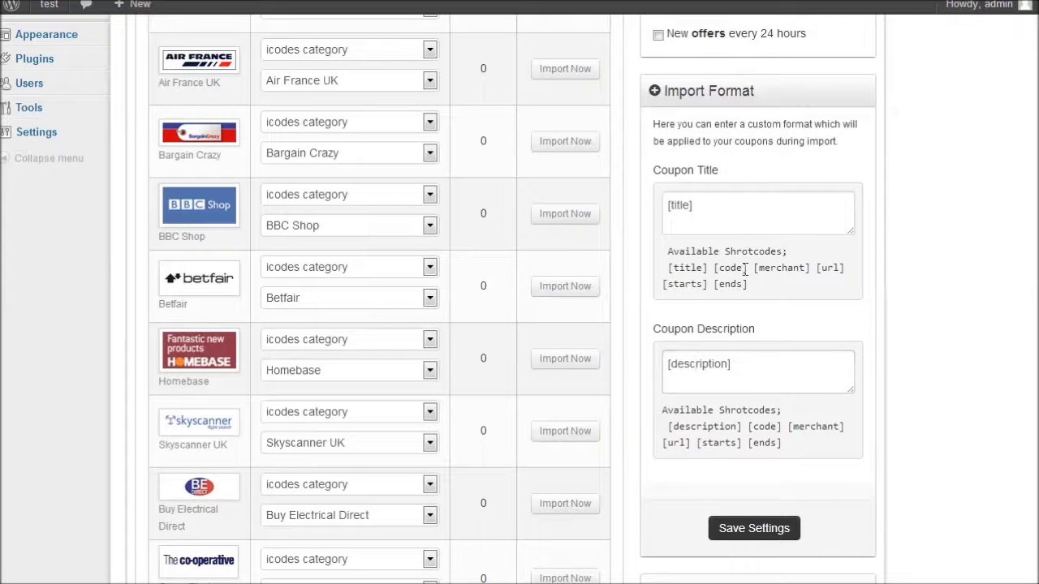
# - Copy the [code] shortcode after [title] in Coupon Title and save the settings
pyautogui.moveTo(752, 268); pyautogui.dragTo(707, 268)
pyautogui.hotkey('ctrl', 'c')
pyautogui.click(709, 205)
pyautogui.hotkey('ctrl', 'v')
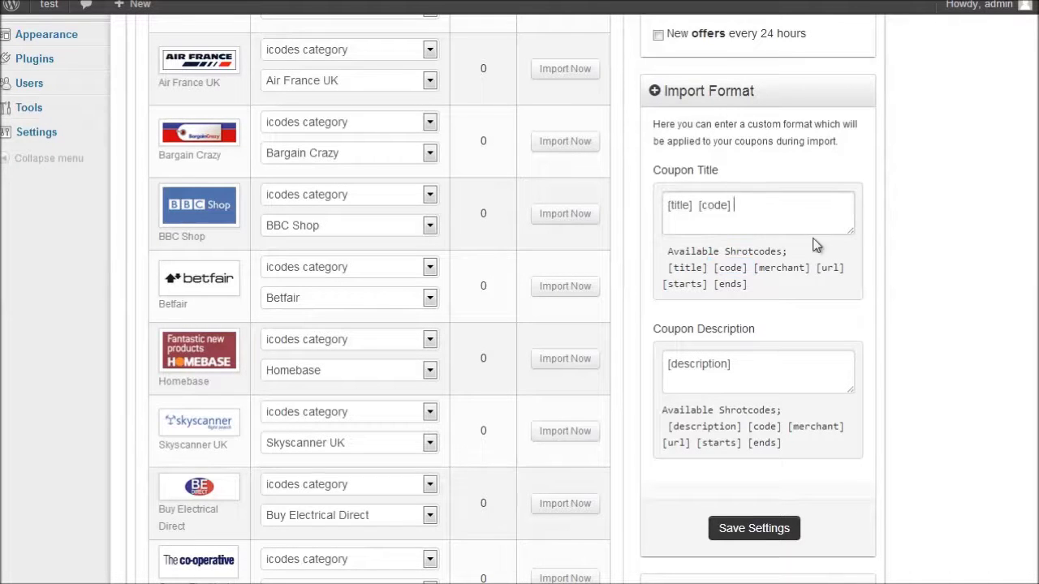
pyautogui.scroll(-2, 816, 245)
pyautogui.click(737, 372)
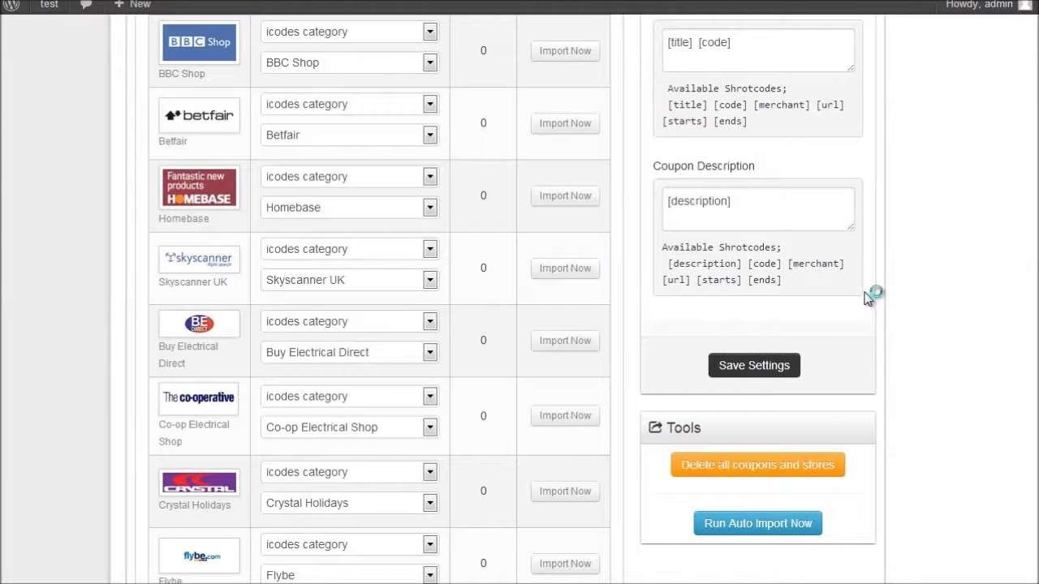
pyautogui.scroll(2, 868, 297)
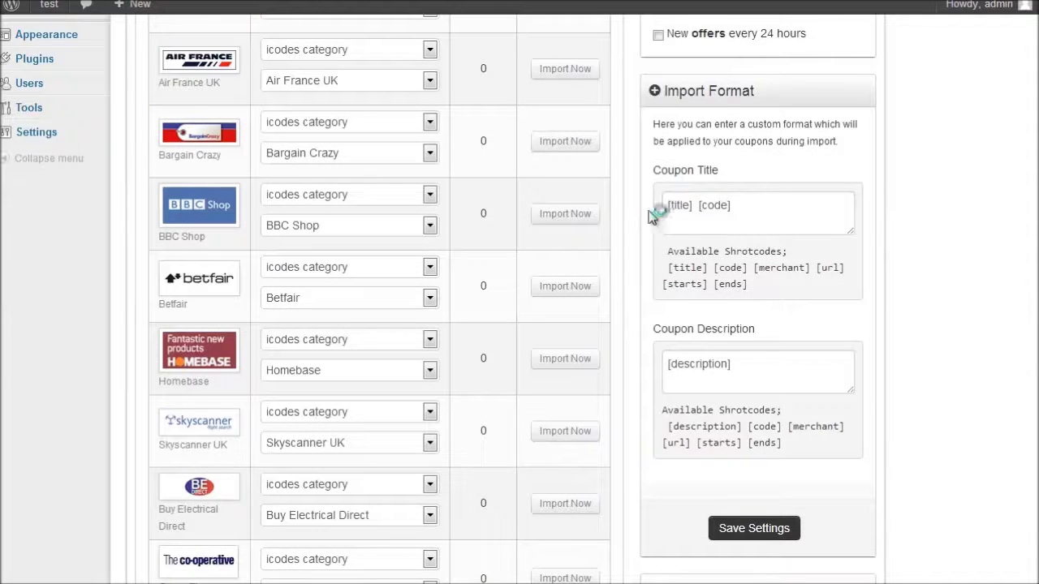